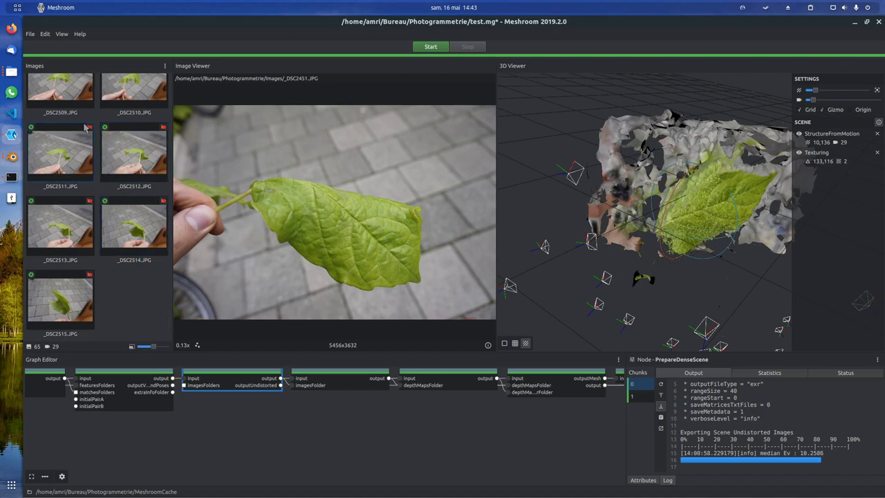
Step: Browse the leaf photos from _DSC2446 through _DSC2467 in Image Viewer
key(alt+Tab)
key(alt+Tab)
key(alt+Tab)
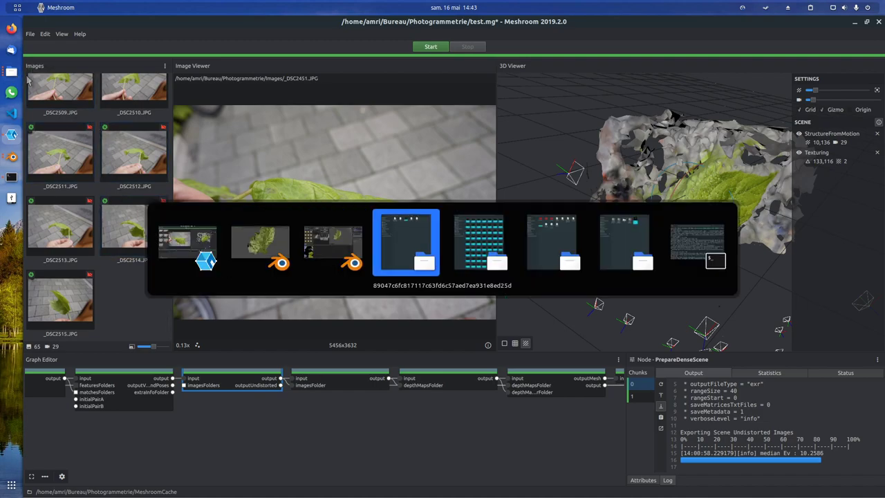
key(alt+Tab)
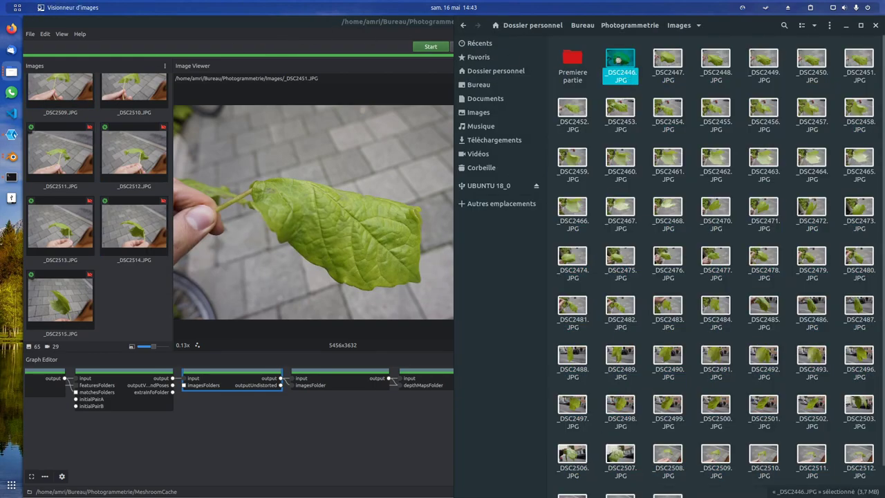
double_click(619, 62)
key(Right)
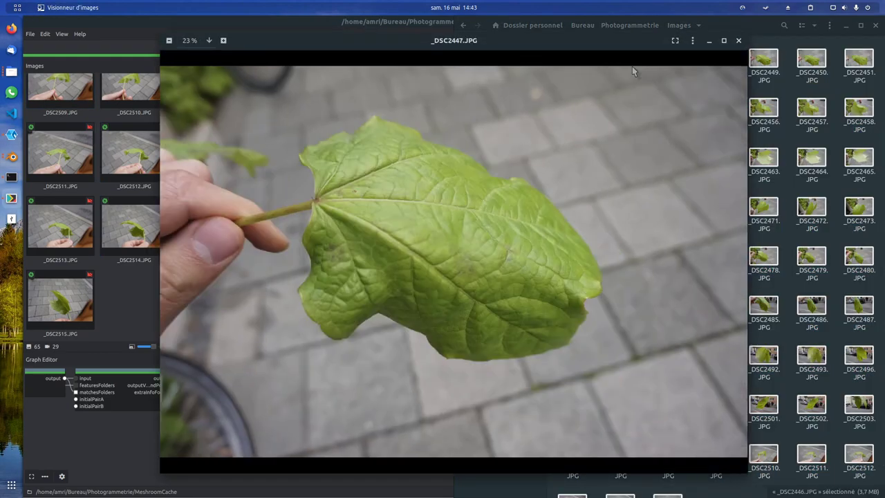
key(Right)
key(Right)
key(Right)
key(Right)
key(Right)
key(Right)
key(Right)
key(Right)
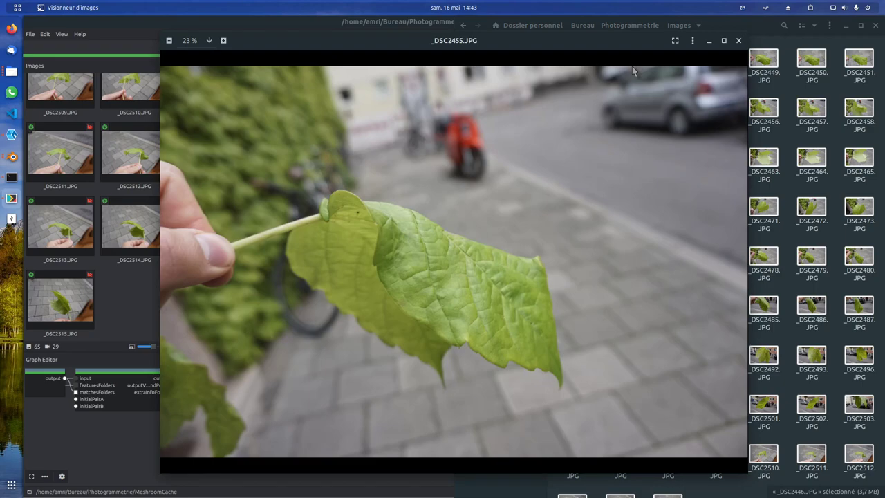
key(Right)
key(Right)
key(Right)
key(Right)
key(Right)
key(Right)
key(Right)
key(Right)
key(Right)
key(Right)
key(Right)
key(Right)
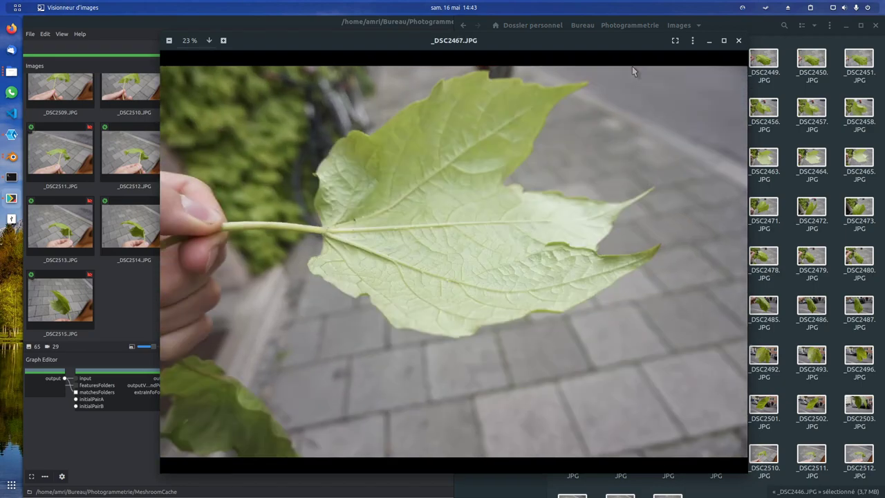
Step: Close the photo viewer and return to the Meshroom test.mg project
key(Escape)
click(138, 323)
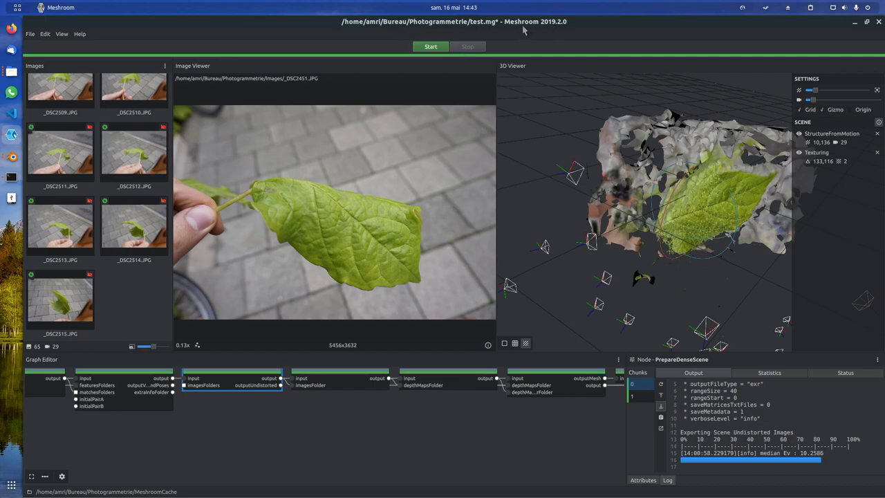
scroll(131, 318, up, 5)
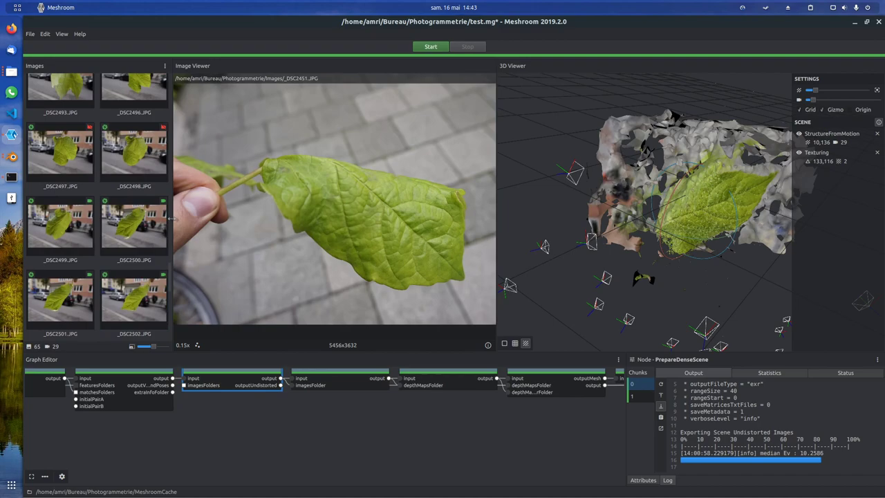
Step: Open Photogrammetrie > Meshroom-2019.2.0, select the Meshroom launcher, then return to Meshroom
key(alt+Tab)
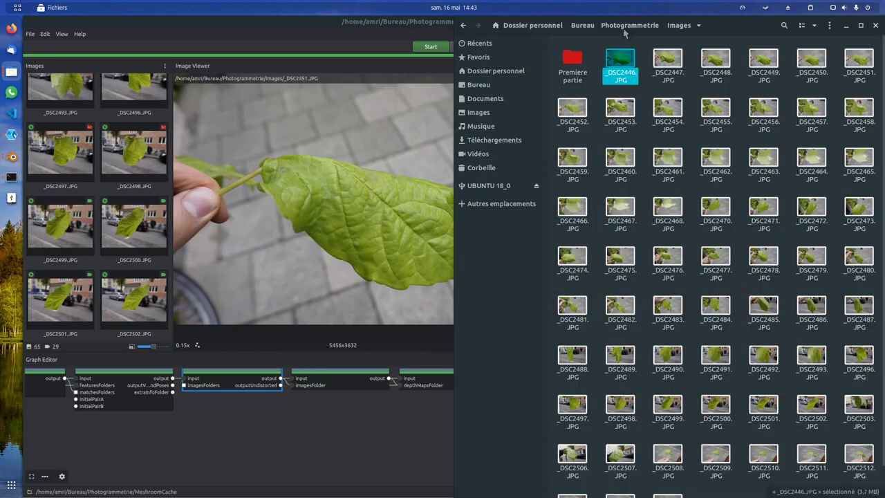
click(626, 26)
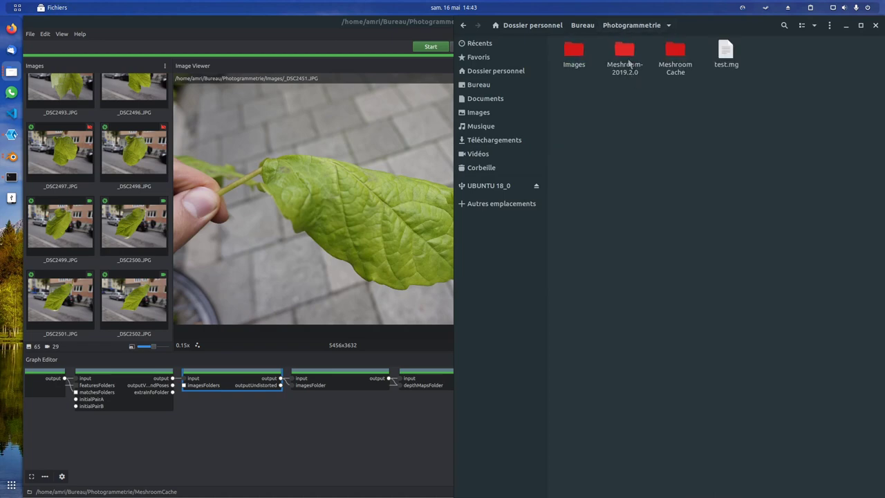
double_click(622, 55)
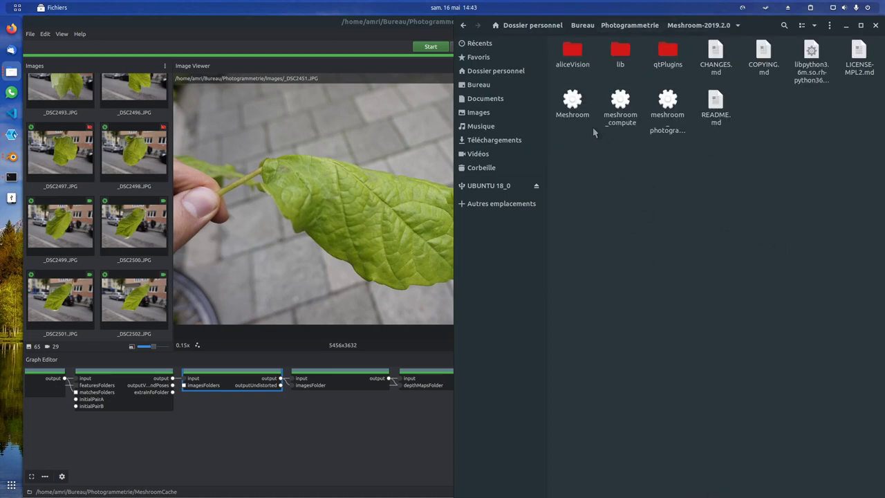
click(574, 105)
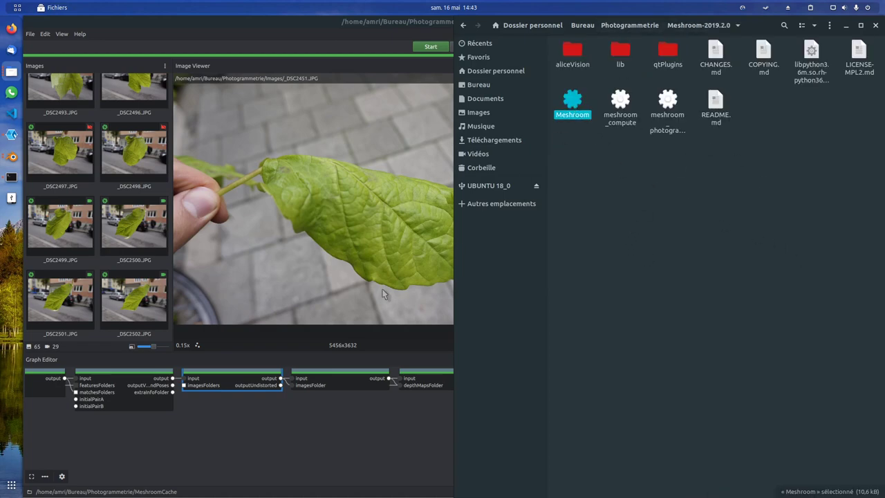
click(376, 363)
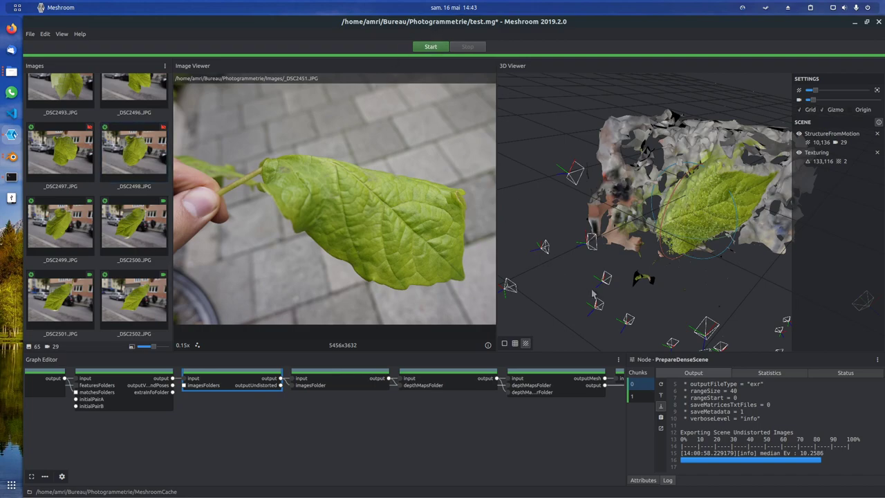
Step: Hide the Texturing mesh and enlarge cameras and point size to show the leaf point cloud
scroll(598, 426, down, 3)
middle_drag(588, 415, 468, 428)
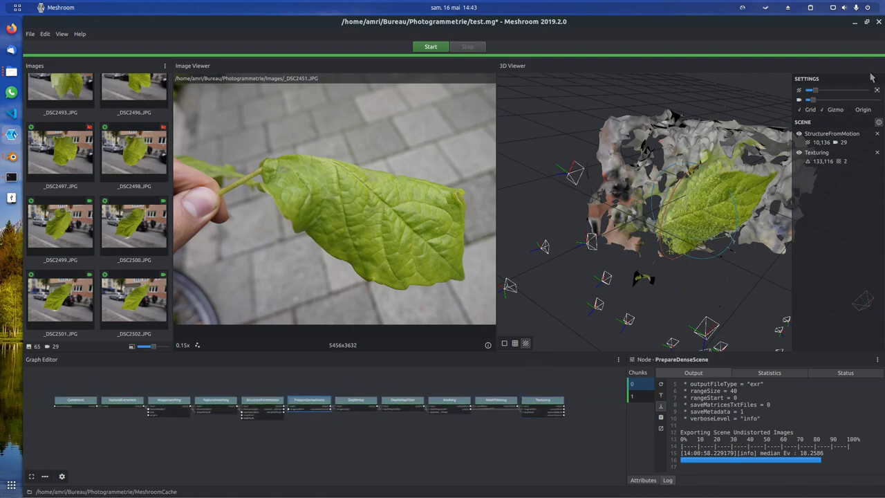
click(798, 152)
drag(655, 244, 608, 76)
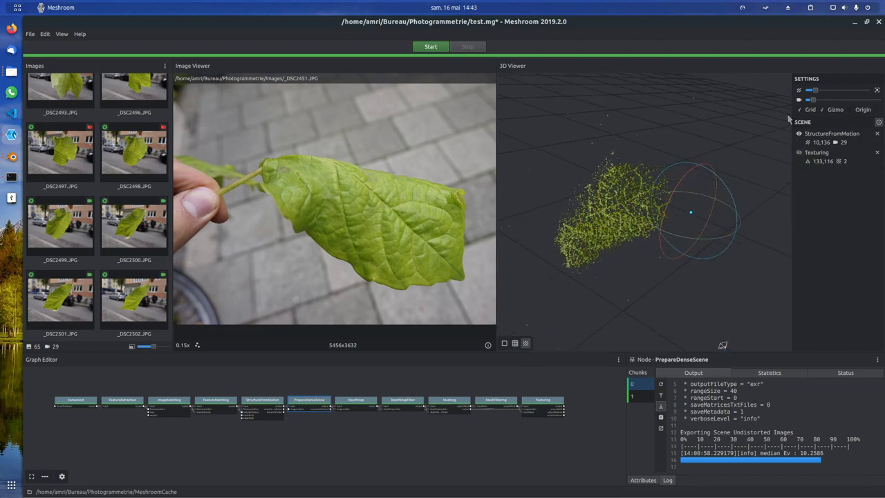
drag(816, 101, 825, 92)
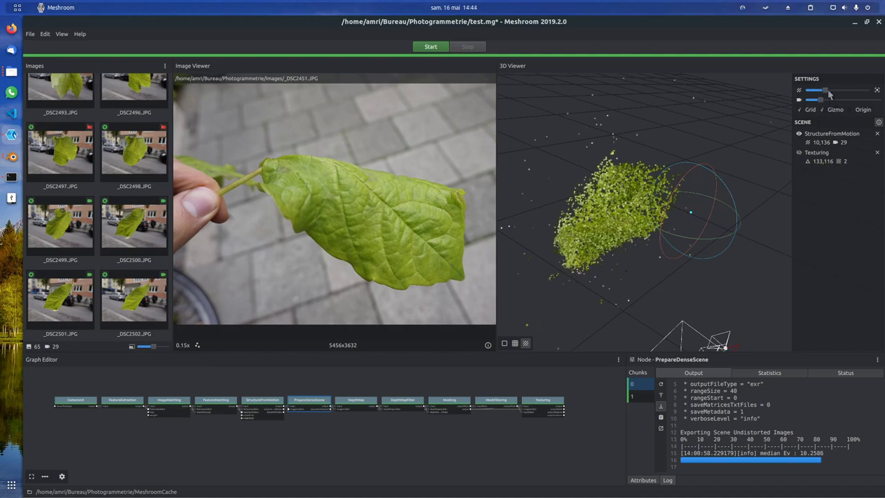
mouse_move(608, 238)
mouse_down()
mouse_move(684, 208)
mouse_move(618, 237)
mouse_up()
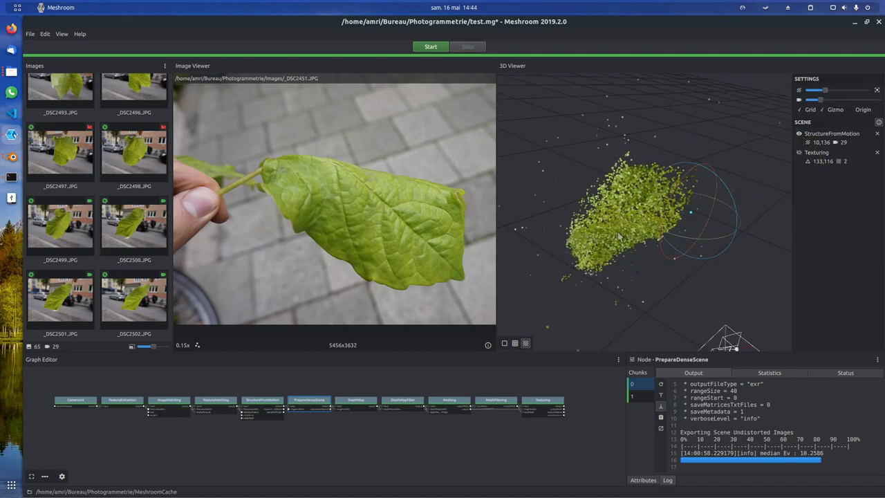
Step: View photos _DSC2512, _DSC2507 and _DSC2502 in Meshroom's image viewer
scroll(145, 214, down, 5)
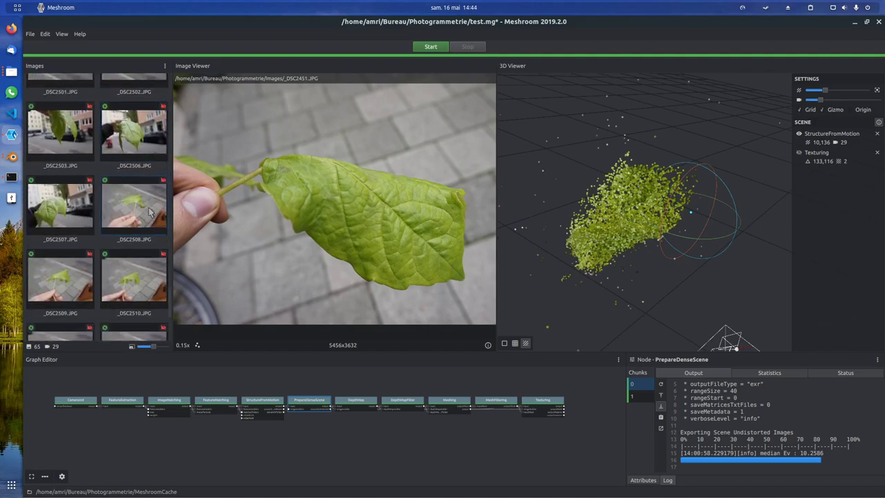
scroll(150, 215, down, 5)
click(145, 171)
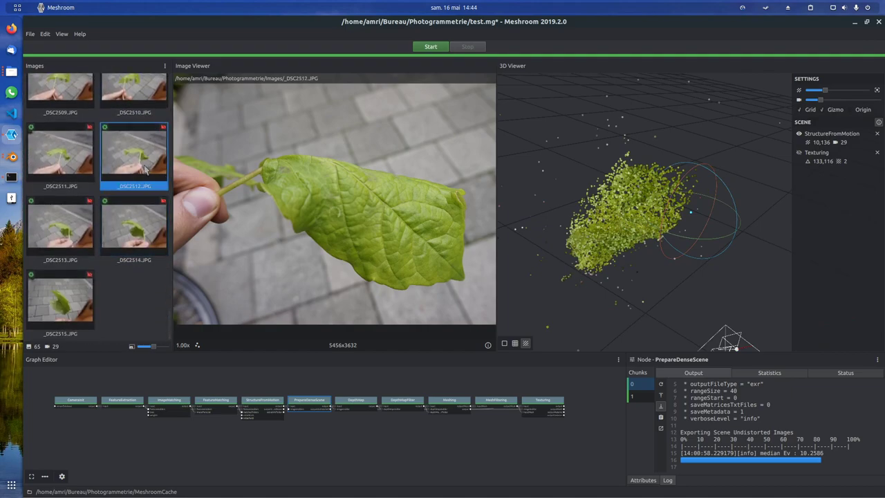
scroll(135, 221, up, 5)
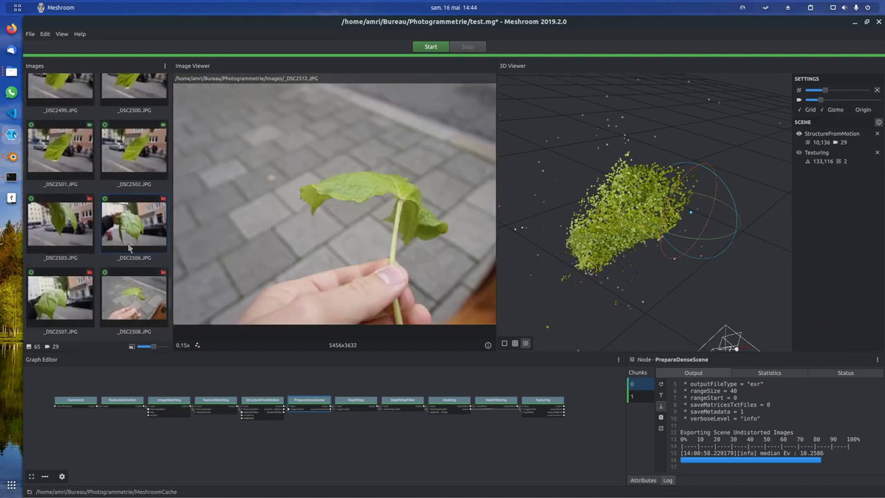
scroll(128, 247, down, 3)
click(55, 188)
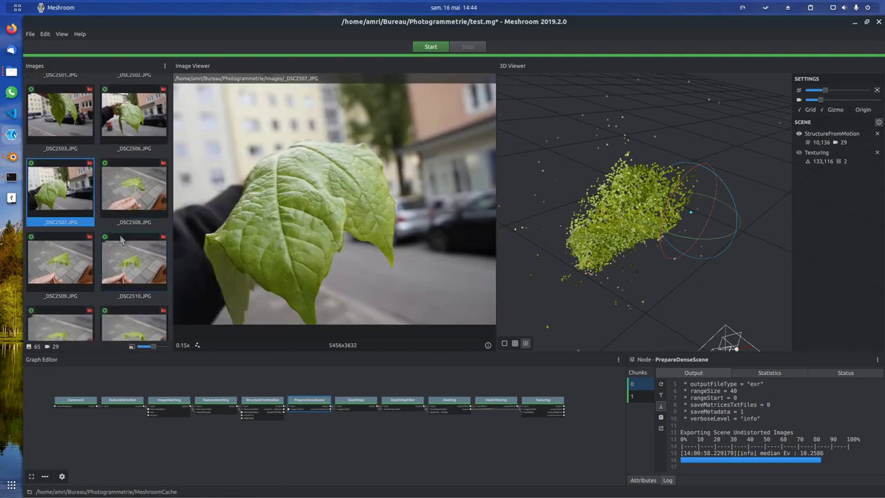
scroll(104, 253, up, 4)
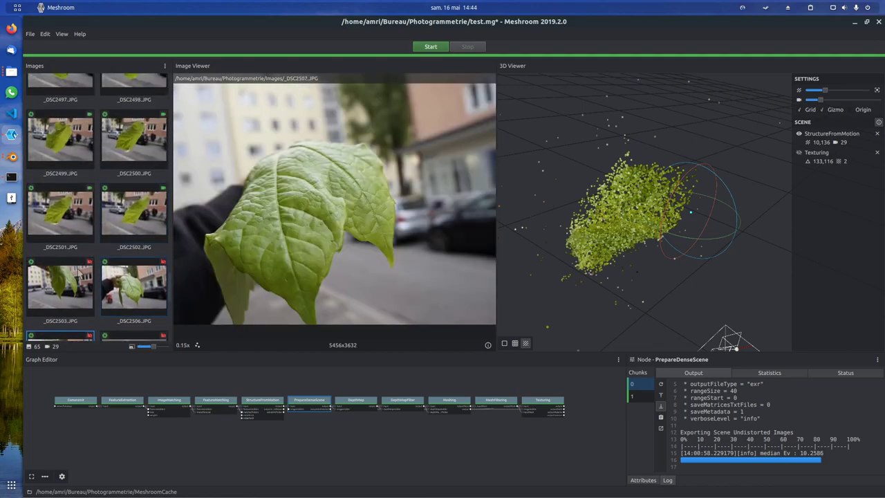
click(134, 228)
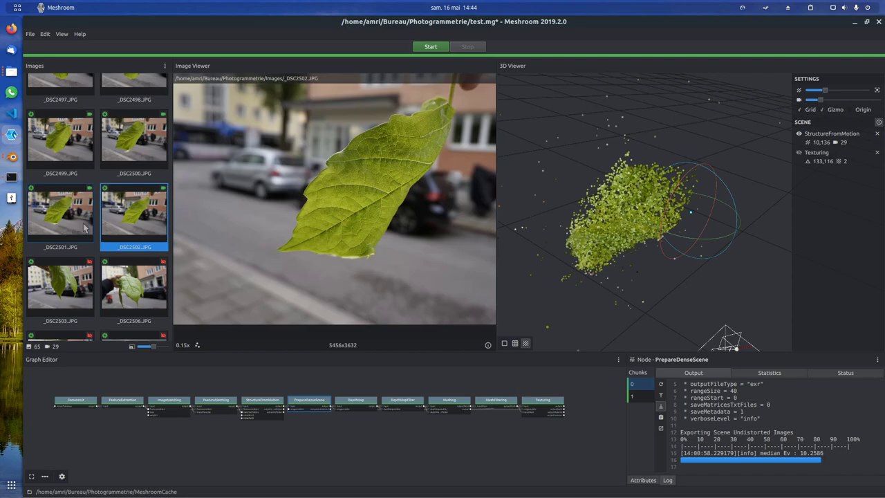
Step: View photo _DSC2468, then shrink the point cloud's point size to 0.50
scroll(96, 231, up, 7)
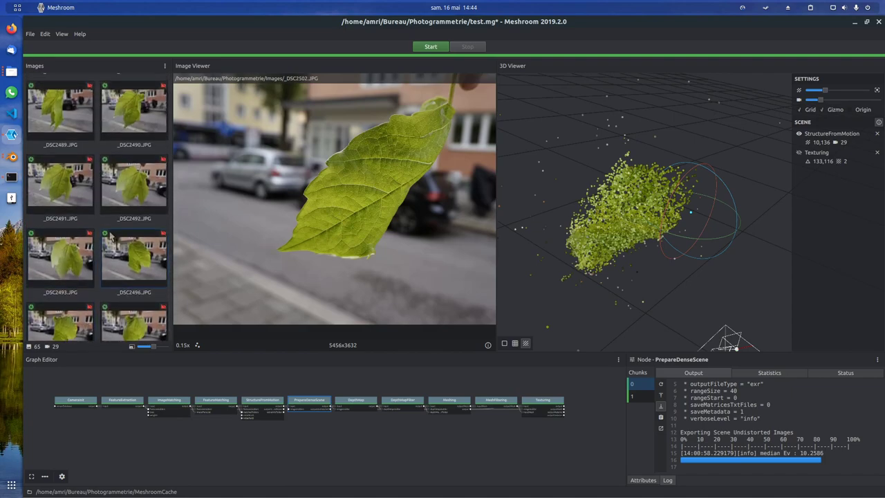
scroll(111, 236, up, 8)
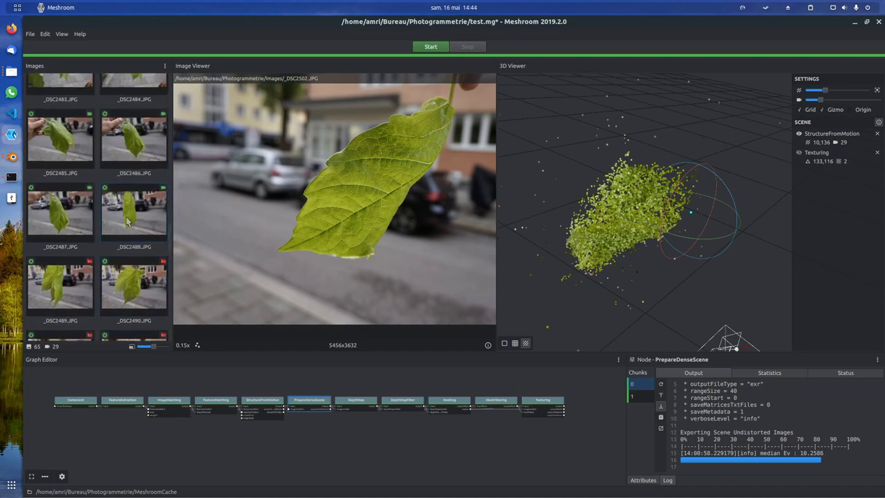
scroll(128, 222, up, 4)
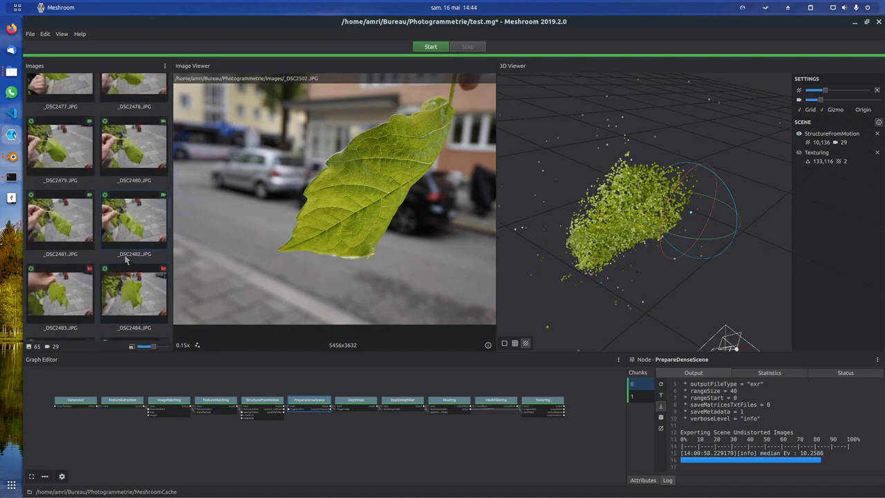
scroll(123, 166, up, 3)
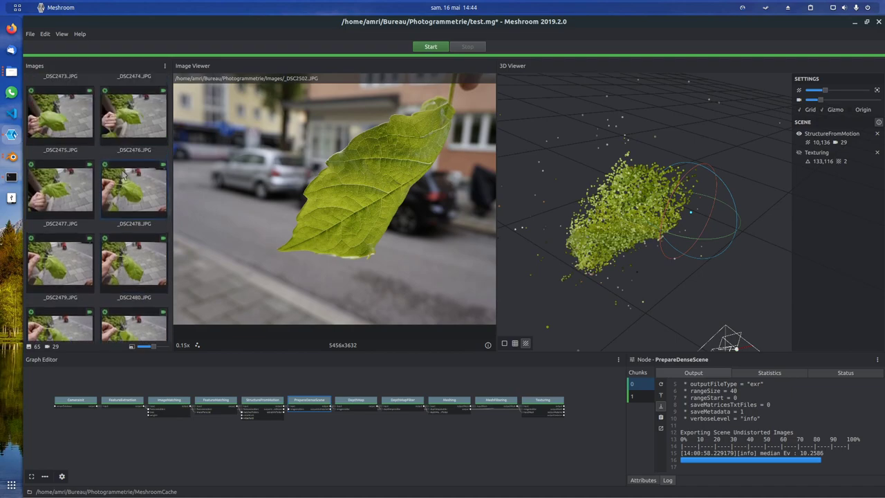
scroll(120, 136, up, 7)
click(60, 160)
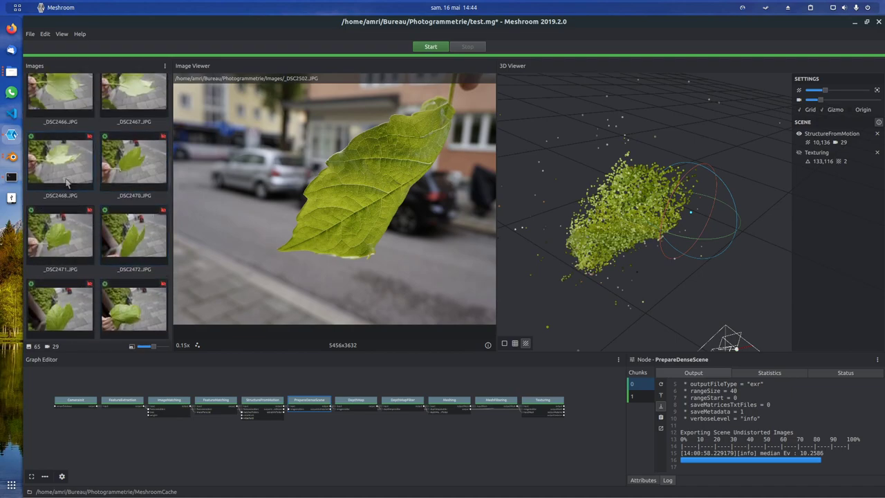
scroll(149, 214, up, 5)
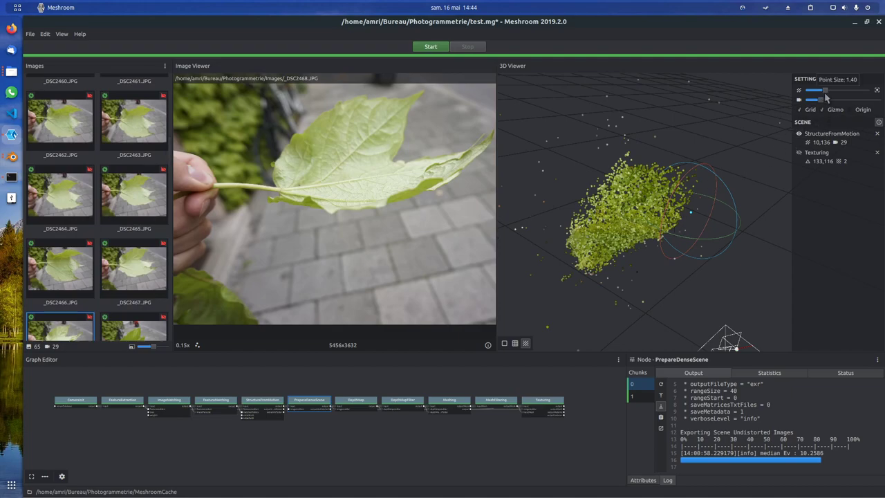
drag(824, 91, 816, 92)
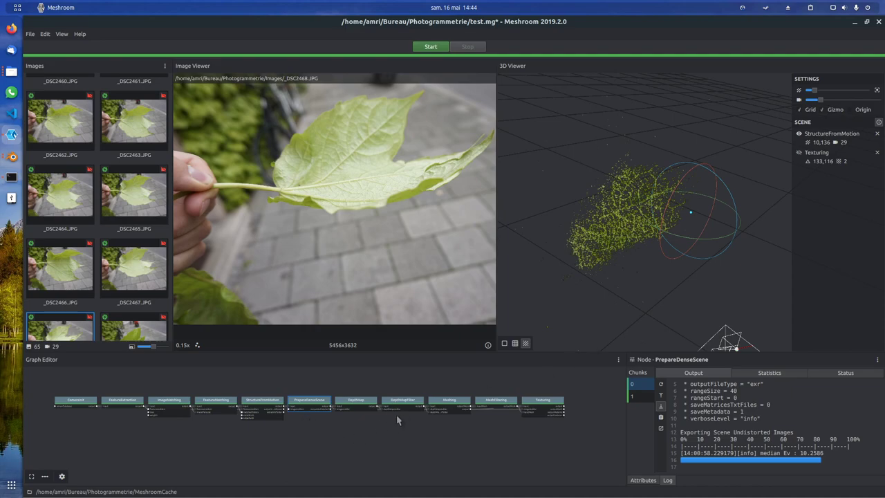
Step: Show the Texturing mesh in the 3D Viewer and orbit around the reconstruction
click(432, 406)
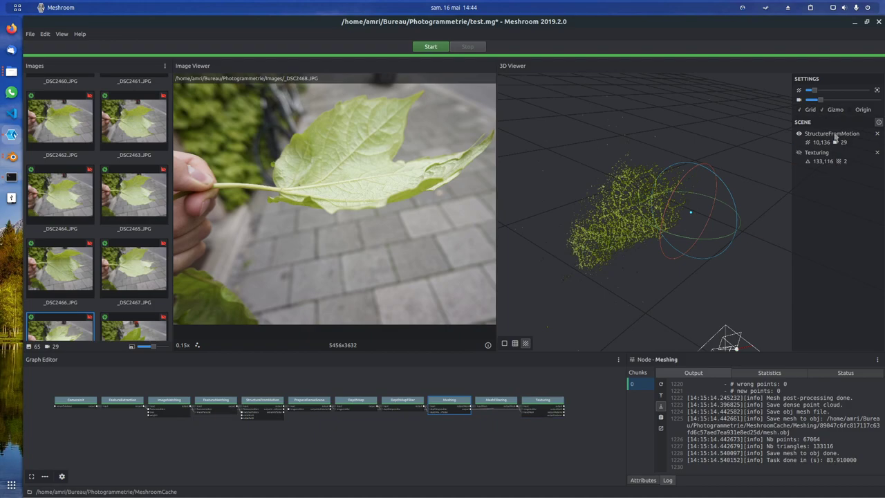
click(799, 152)
drag(597, 209, 594, 233)
scroll(567, 249, down, 3)
scroll(746, 218, up, 3)
scroll(674, 260, up, 2)
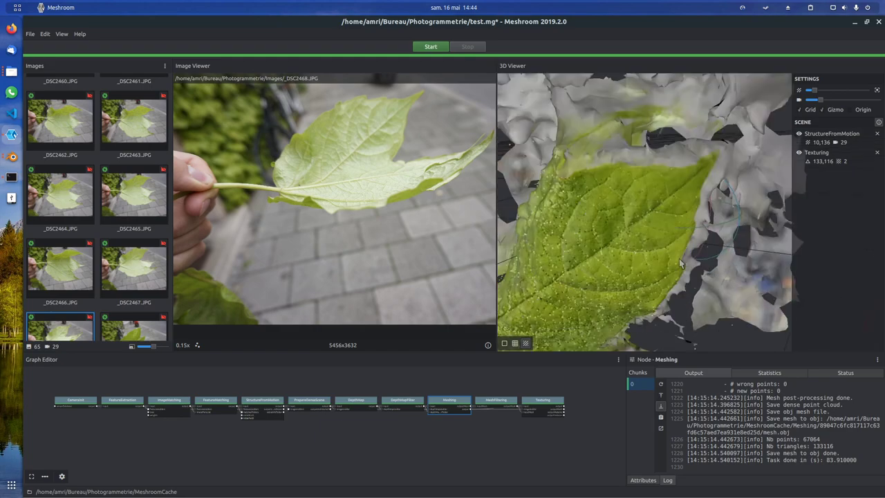
Step: Hide the StructureFromMotion points and orbit until the textured leaf is seen face-on
click(799, 133)
mouse_move(638, 291)
mouse_down()
mouse_move(629, 279)
mouse_move(638, 273)
mouse_move(631, 277)
mouse_up()
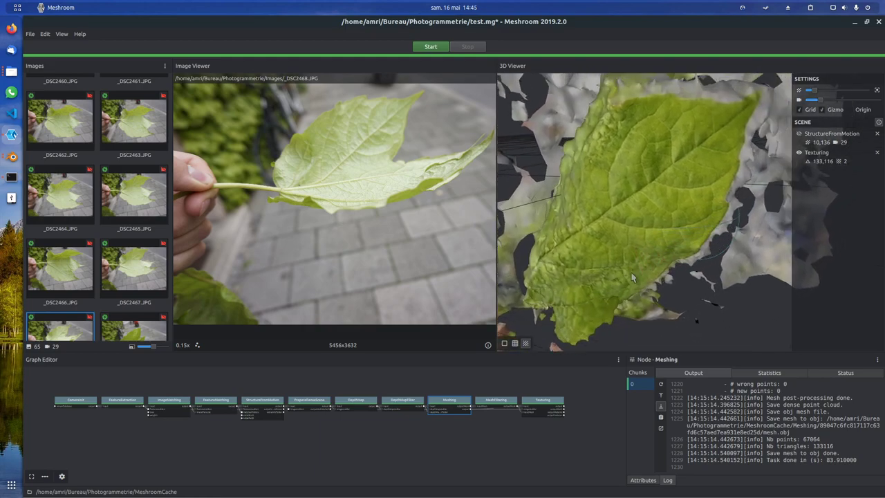
drag(586, 252, 657, 136)
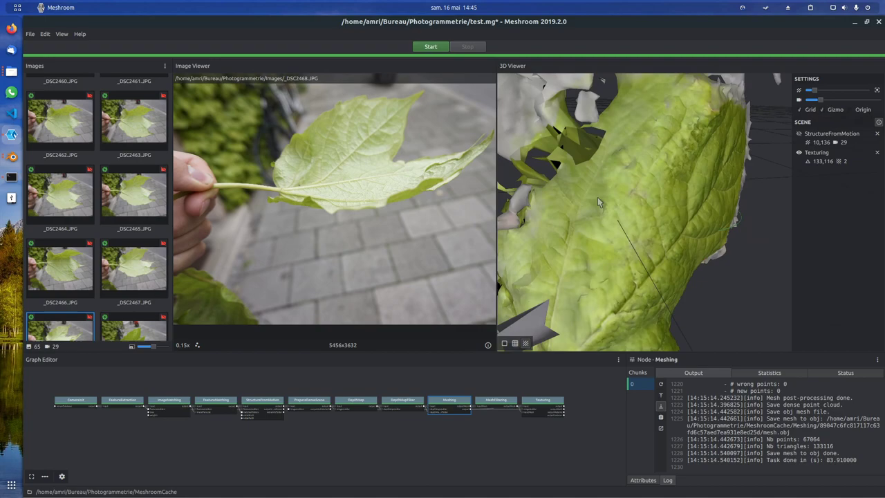
drag(679, 237, 622, 240)
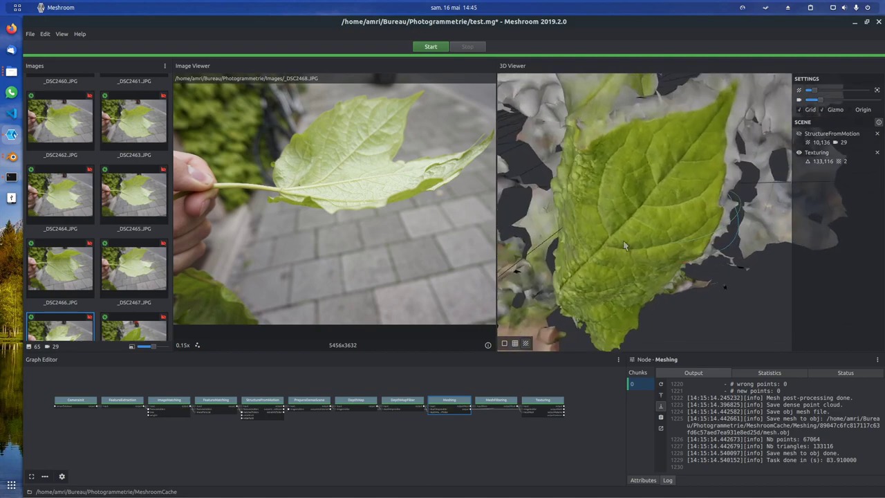
scroll(677, 200, up, 3)
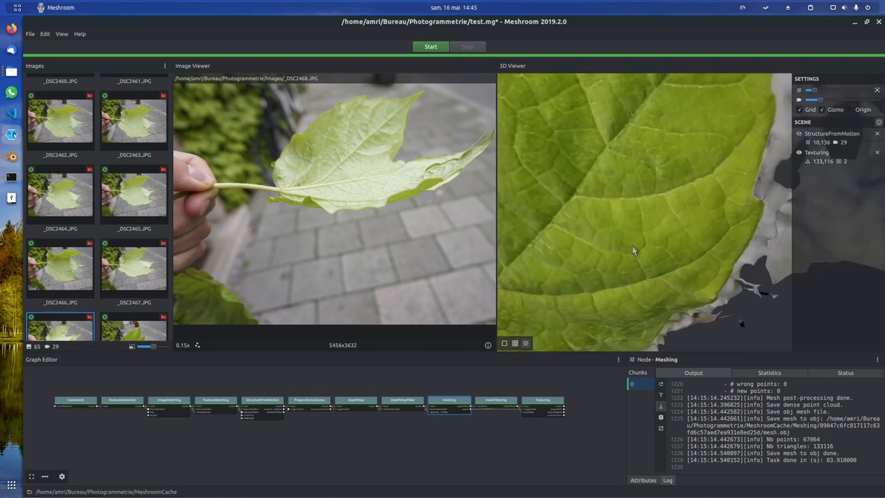
scroll(631, 246, down, 1)
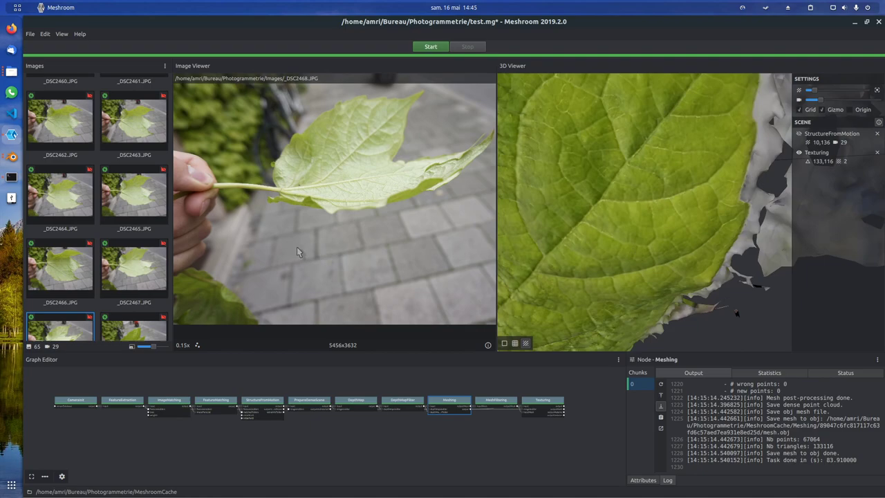
scroll(323, 243, up, 2)
Step: Open the Texturing node's output folder and select texturedMesh.obj
key(alt+Tab)
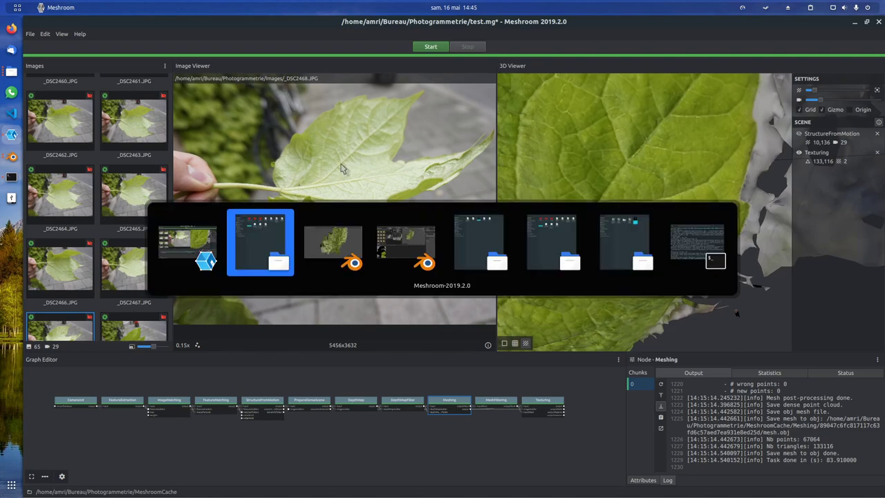
scroll(510, 419, up, 3)
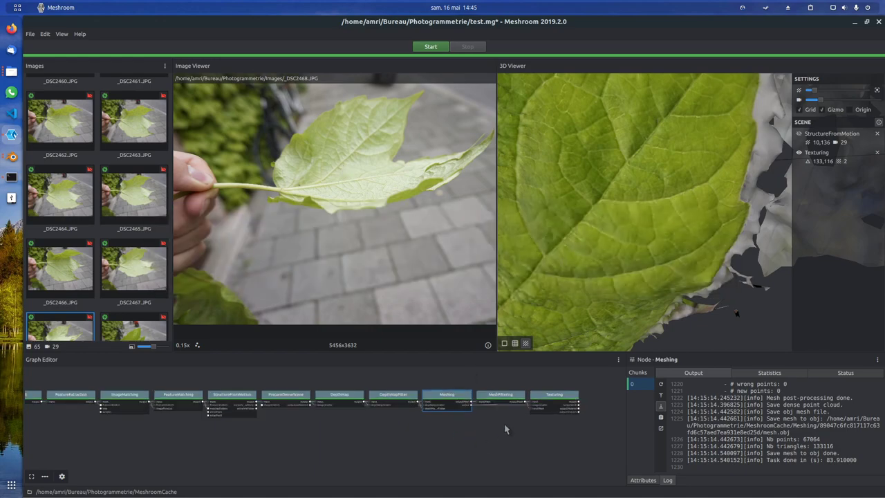
right_click(557, 391)
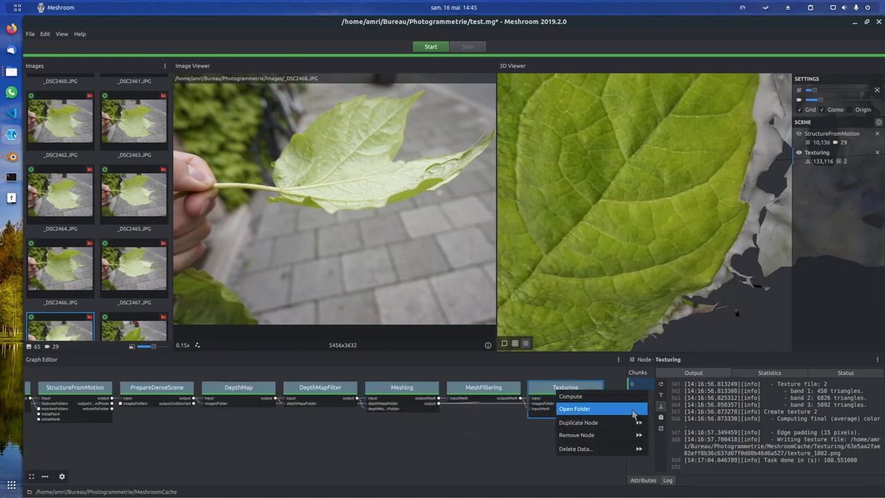
click(608, 408)
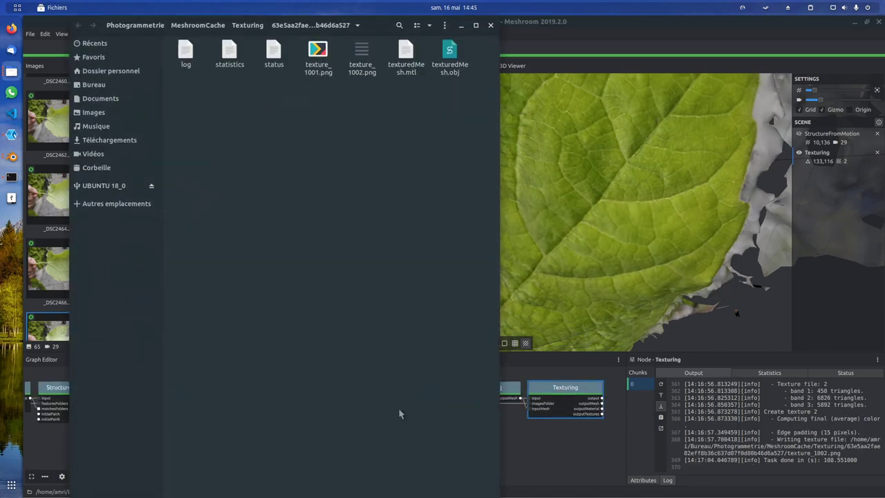
click(453, 83)
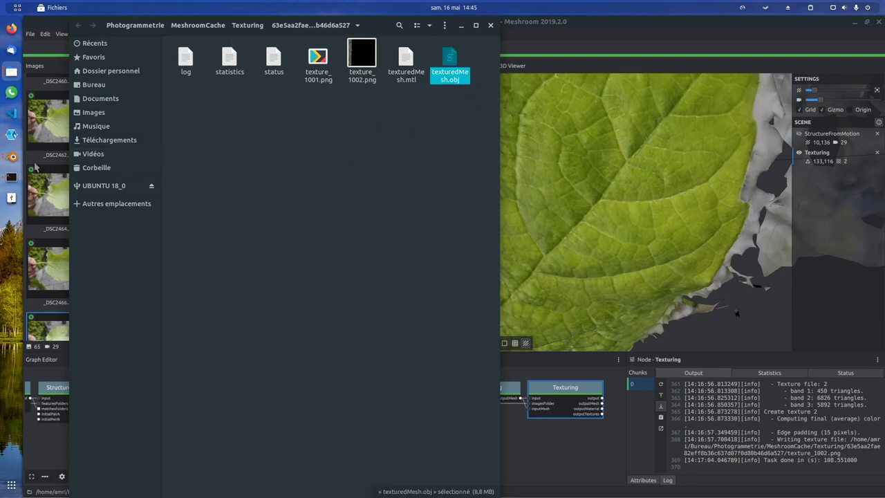
Step: Close the Blender render window and return to the main Blender window
click(12, 157)
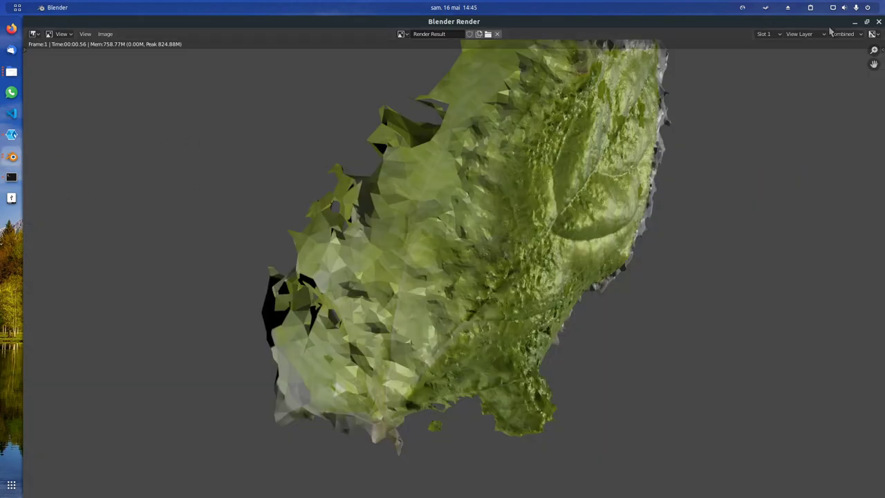
click(878, 22)
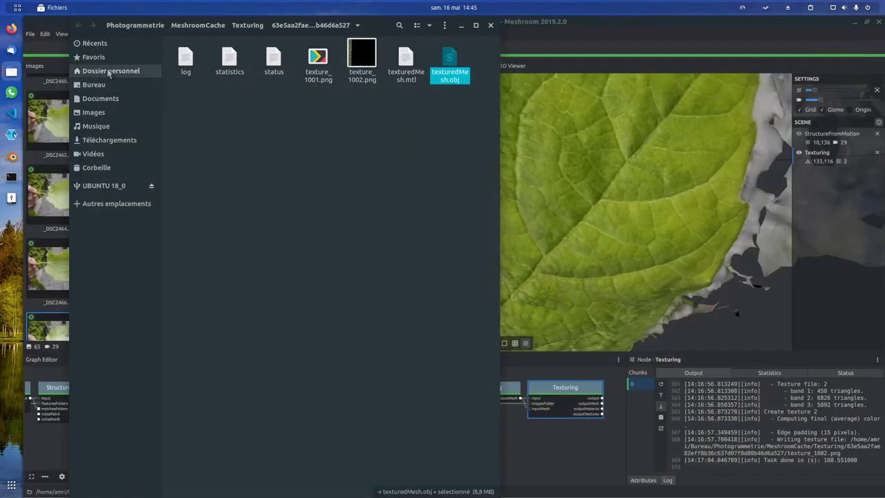
key(alt+Tab)
key(alt+Tab)
key(alt+Tab)
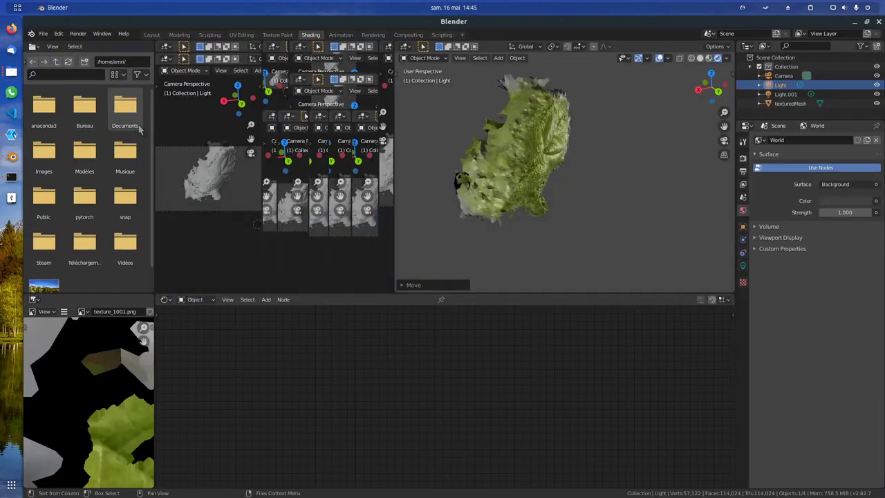
Step: Check the File menu's import options, then show the leaf mesh and texture_1001.png in Shading
click(152, 34)
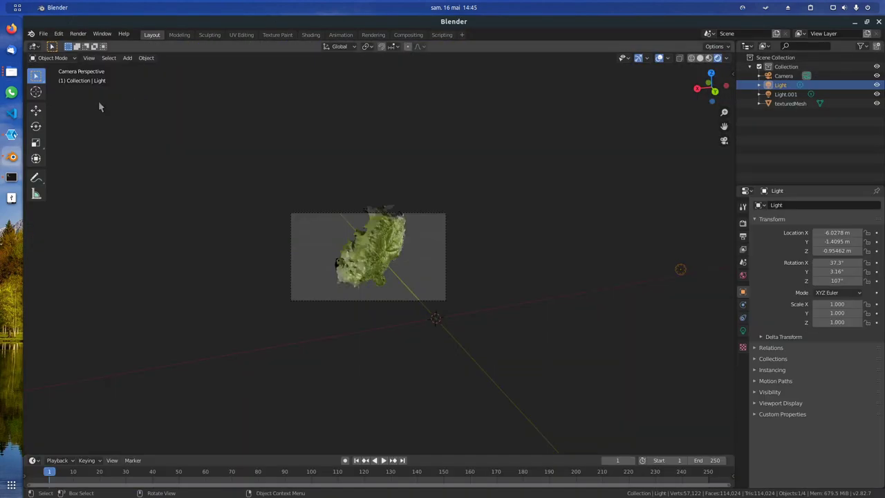
click(43, 33)
mouse_move(105, 165)
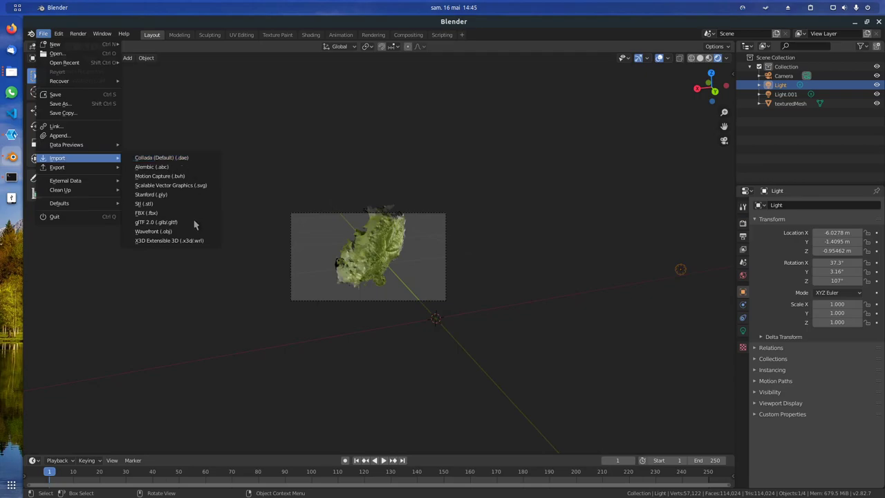
click(276, 34)
click(310, 34)
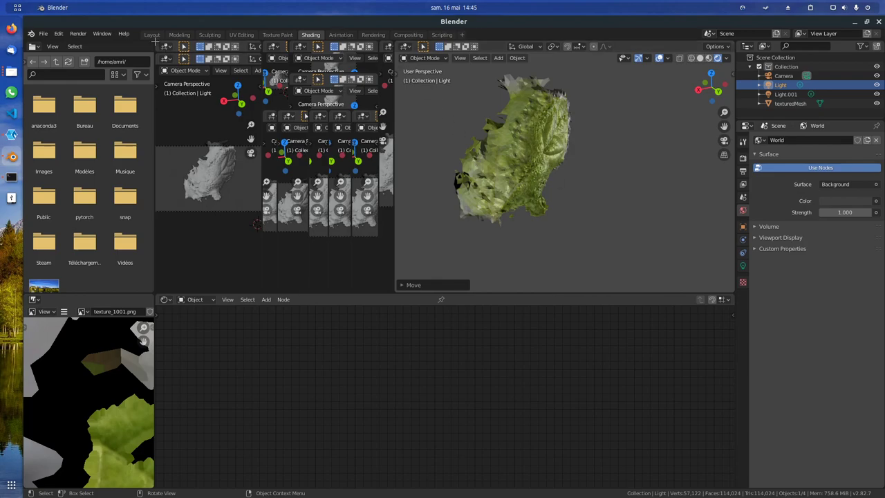
Step: Select texturedMesh and rotate it -35.6° around the Z axis
click(151, 35)
scroll(343, 230, up, 5)
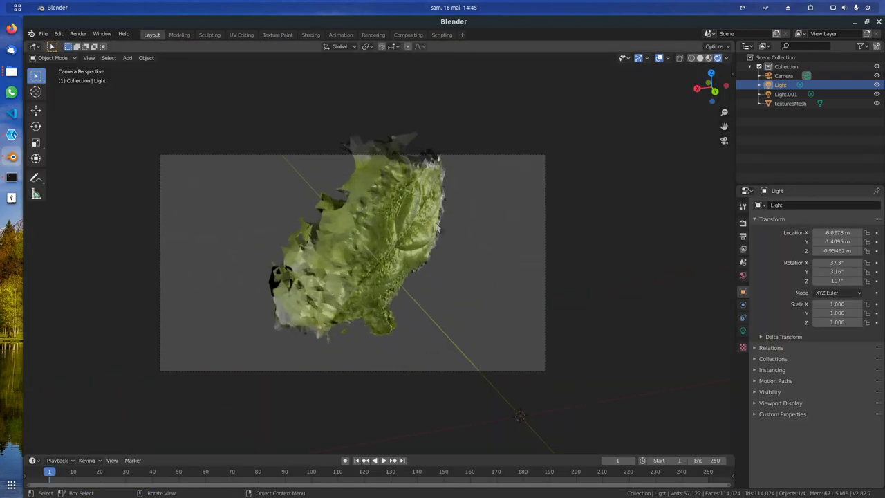
middle_drag(343, 230, 404, 252)
click(389, 242)
key(r)
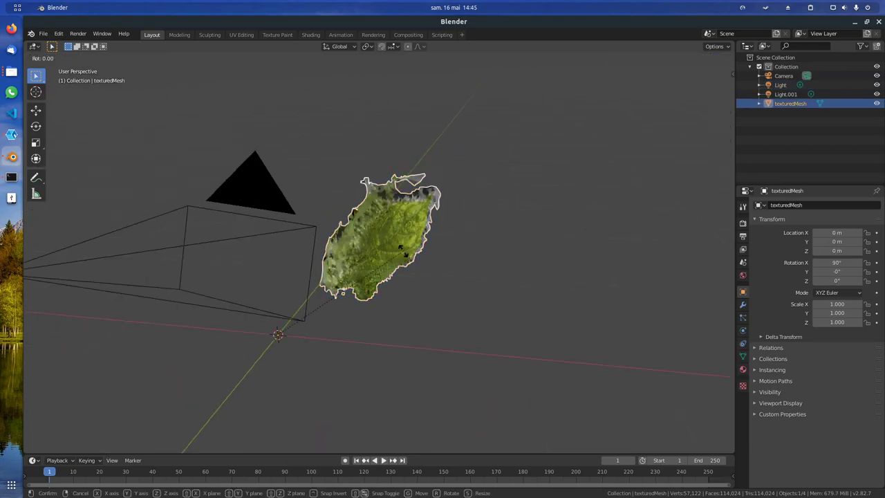
key(z)
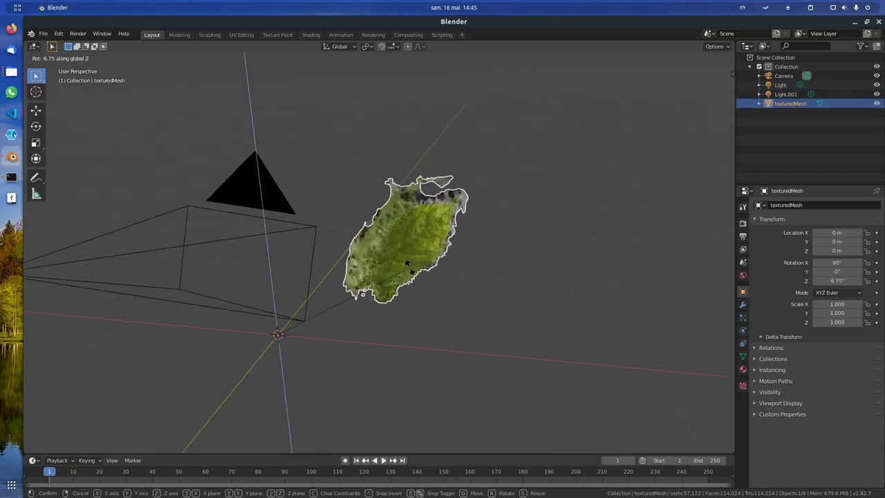
click(549, 336)
Step: Move the leaf to about X 1.27 m so it sits inside the camera frame
key(g)
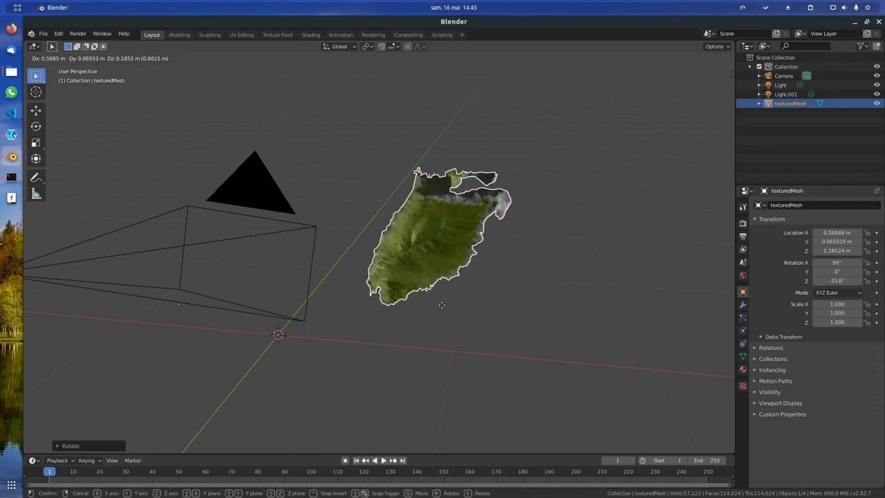
click(339, 299)
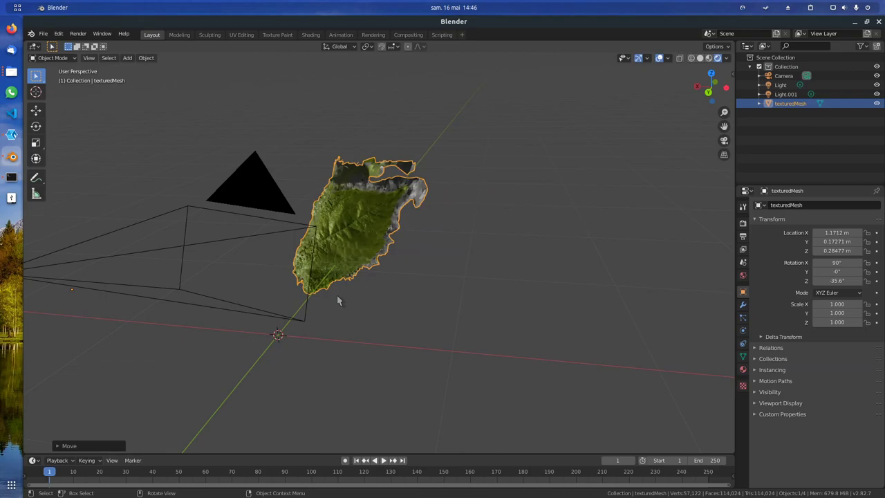
key(KP_0)
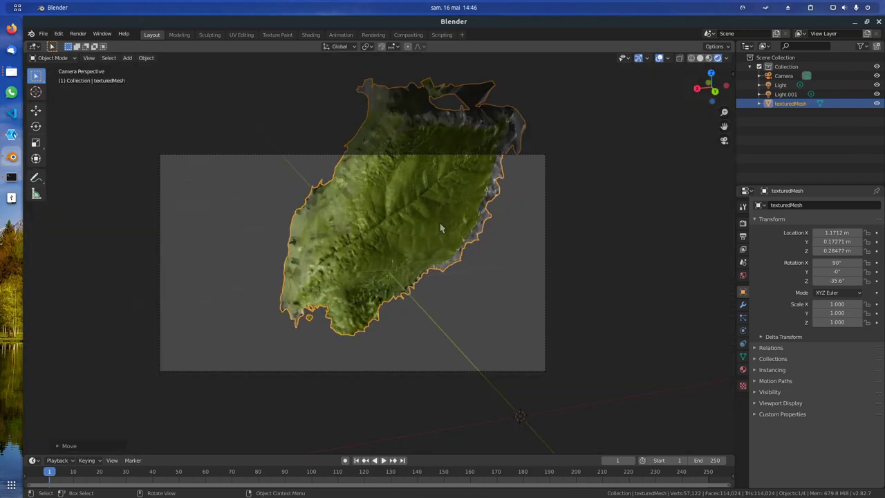
key(g)
click(372, 314)
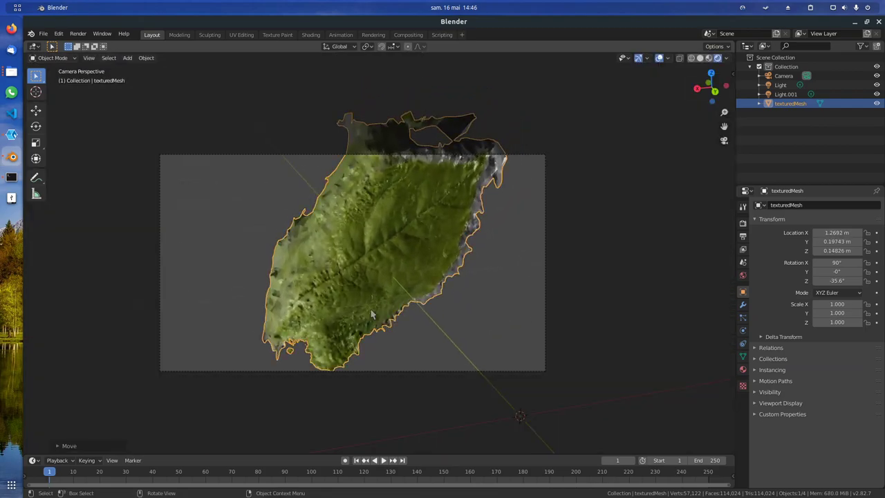
Step: In Shading, set the leaf's Metallic to 0.245 and Roughness to 0.495, then Alt+Tab toward Files
click(311, 35)
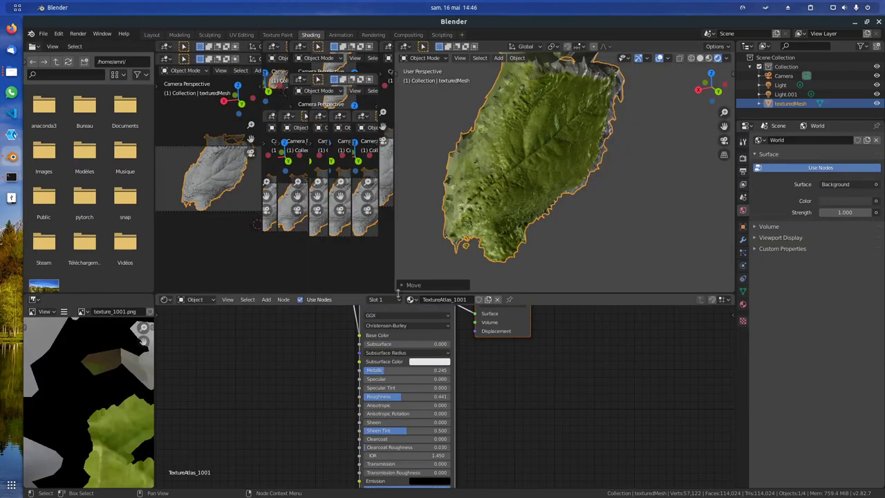
drag(406, 294, 410, 184)
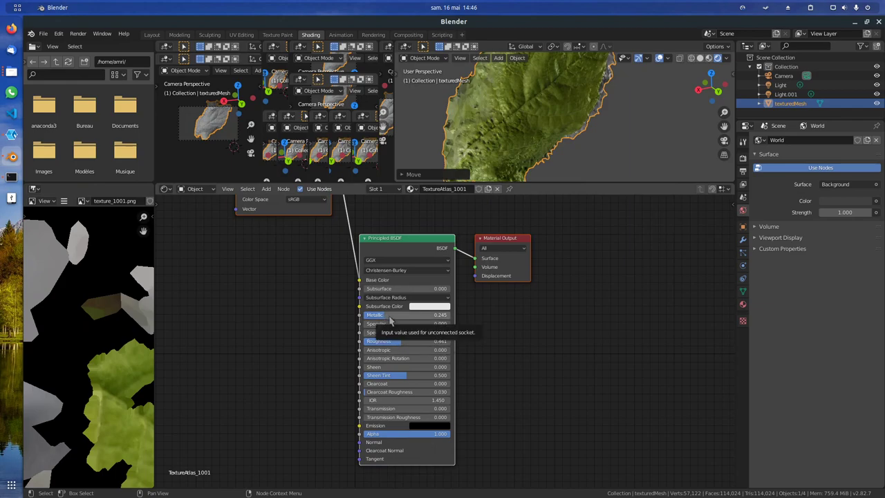
mouse_move(388, 320)
mouse_down()
mouse_move(424, 321)
mouse_move(382, 321)
mouse_up()
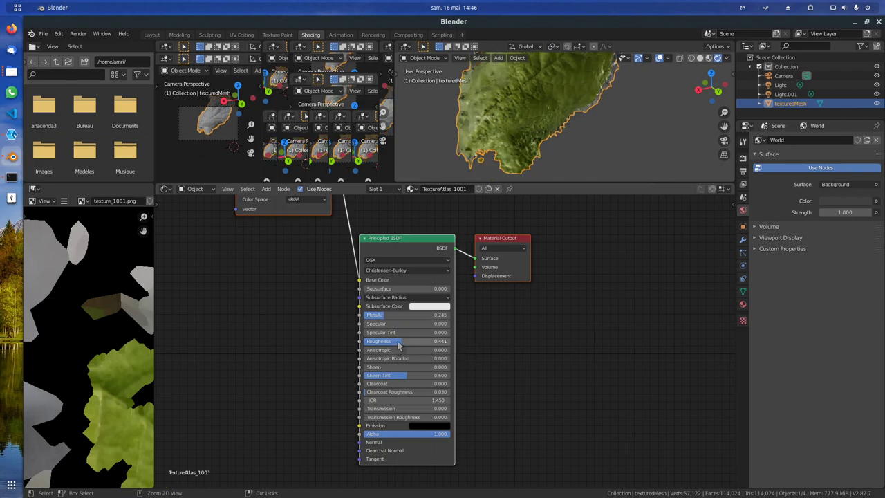
mouse_move(402, 342)
mouse_down()
mouse_move(452, 342)
mouse_move(363, 342)
mouse_move(424, 342)
mouse_move(387, 342)
mouse_move(407, 348)
mouse_up()
key(alt+Tab)
key(alt+Tab)
key(alt+Tab)
key(alt+Tab)
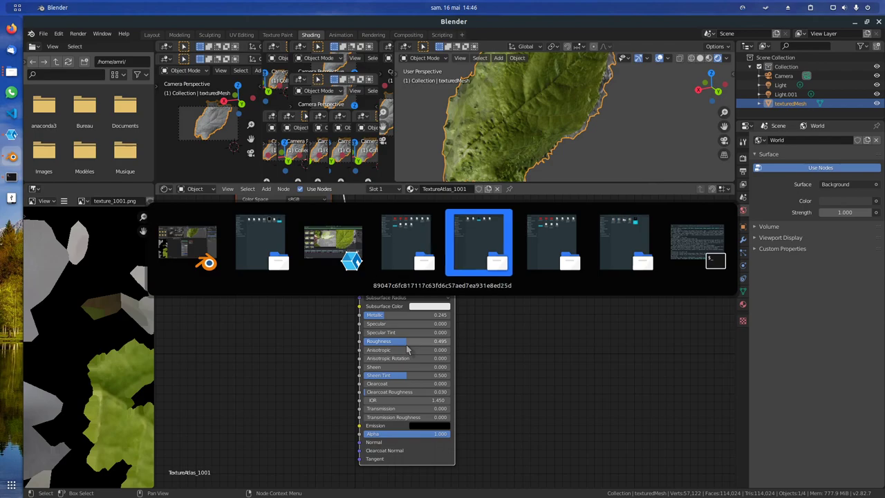
key(alt+Tab)
key(alt+Tab)
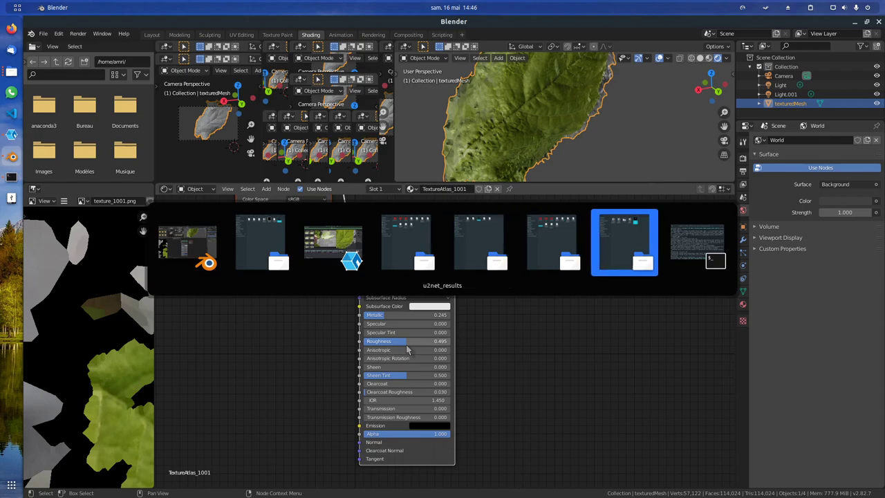
key(alt+shift+Tab)
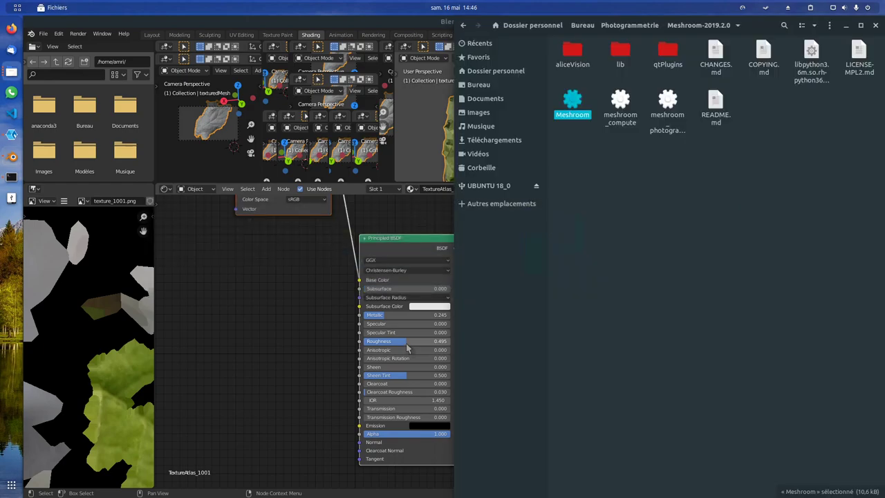
click(629, 25)
double_click(574, 54)
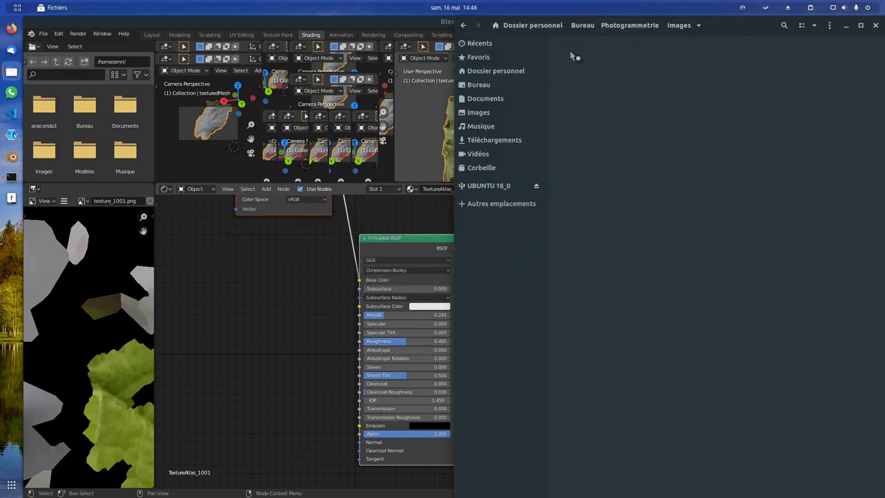
click(609, 62)
double_click(610, 63)
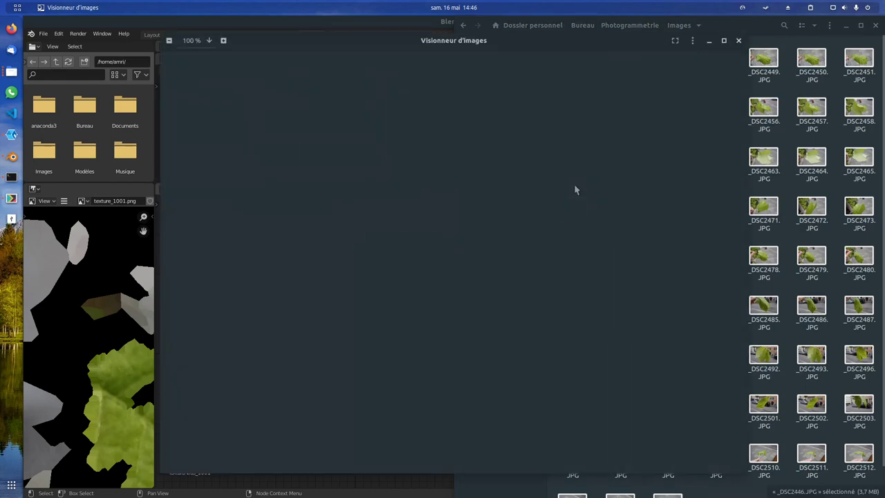
key(Right)
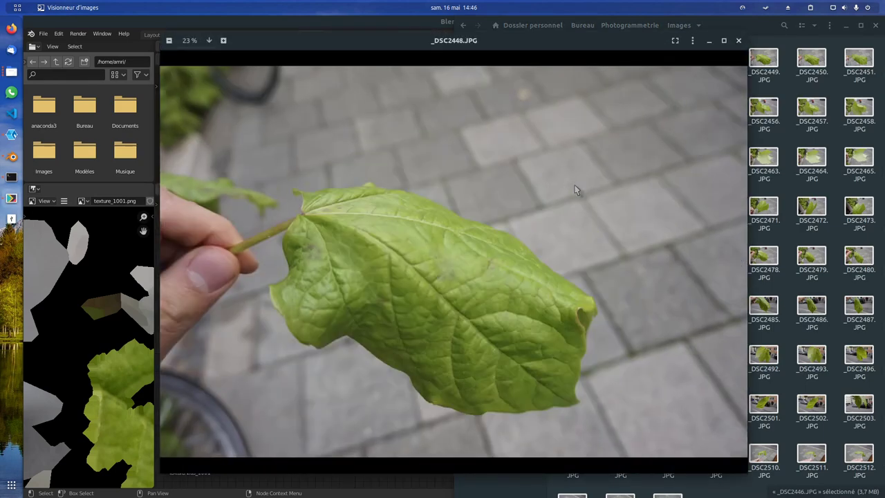
key(Right)
key(Right)
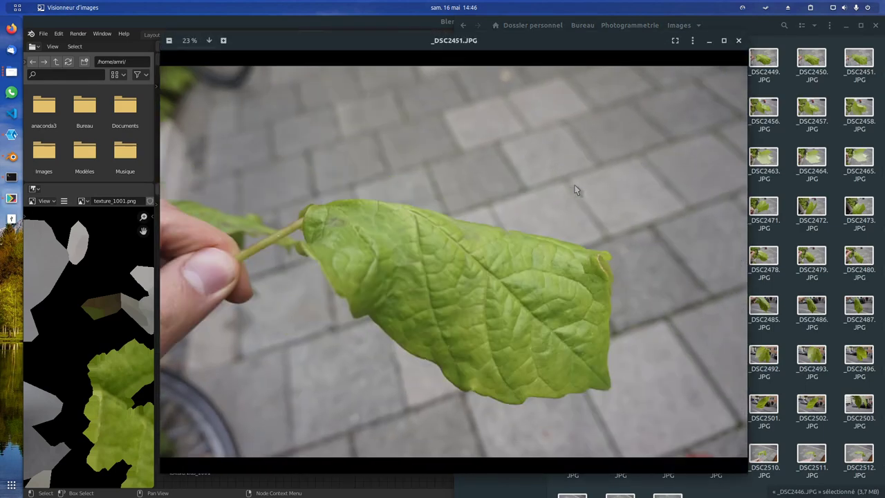
key(Right)
key(Right)
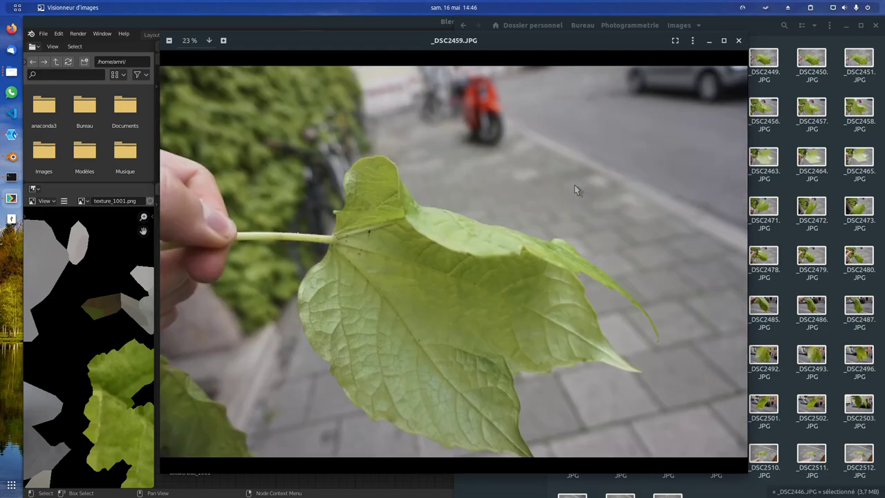
key(Right)
key(Right)
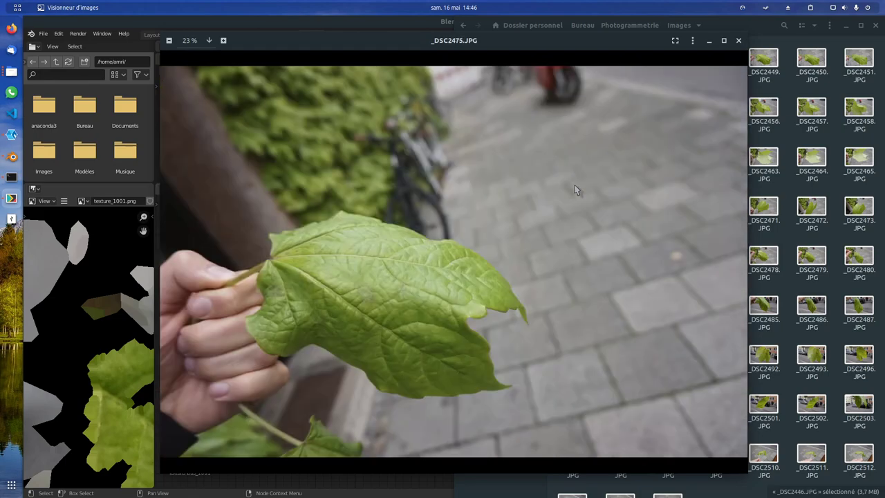
key(Right)
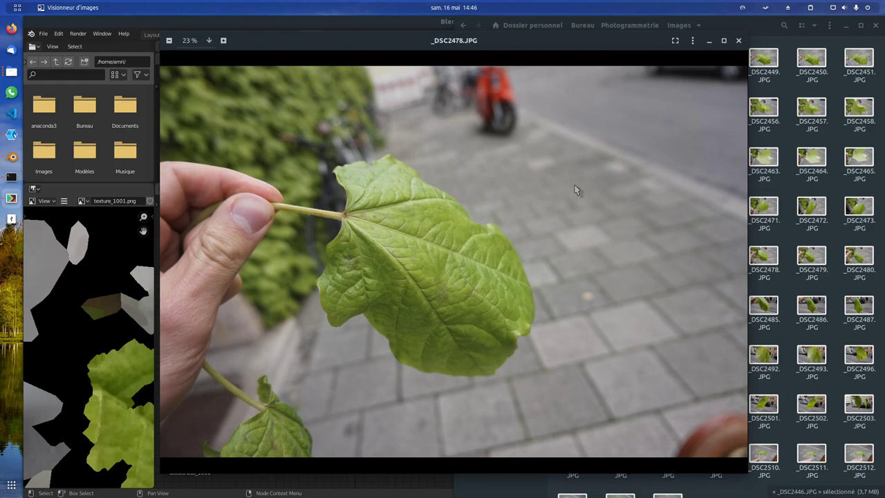
key(alt+Tab)
key(alt+Tab)
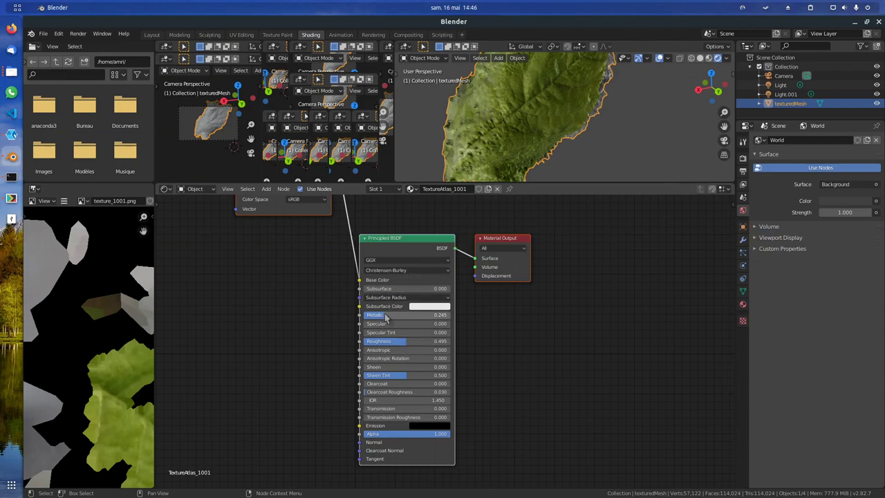
Step: Set the Principled BSDF to Metallic 0.318 and Roughness 0.532, orbiting to check the leaf
drag(387, 315, 391, 315)
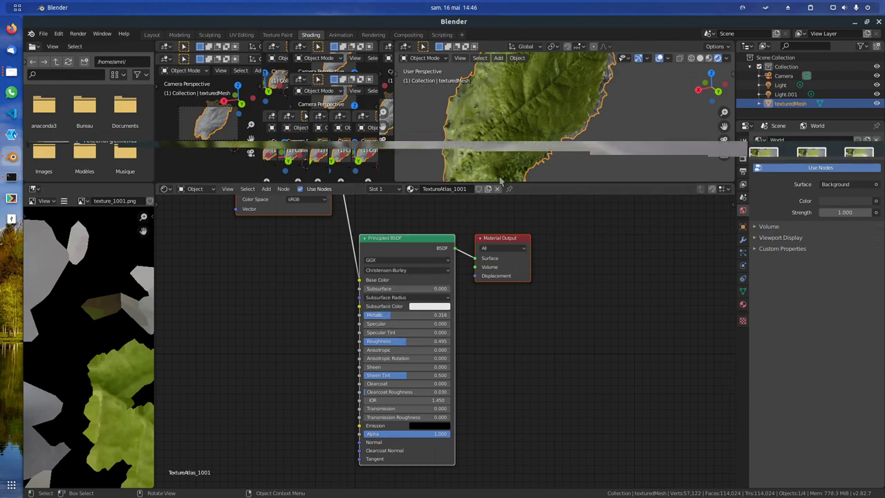
middle_drag(575, 140, 605, 117)
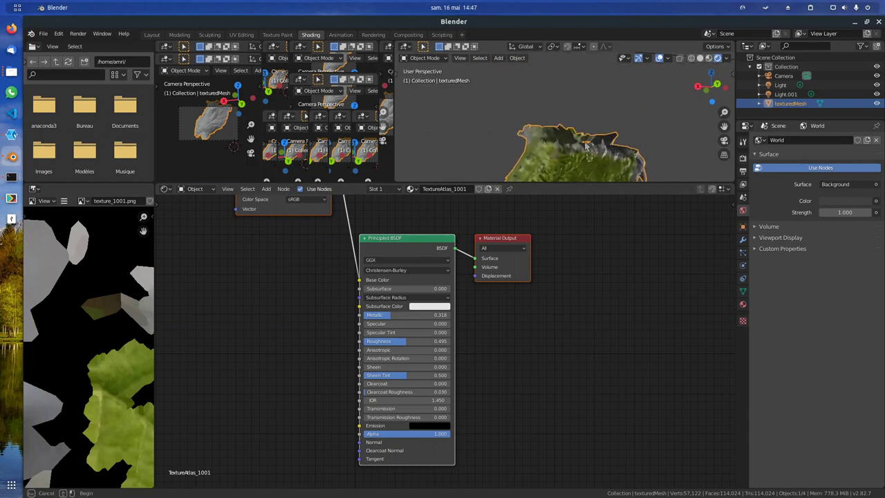
shift+right_drag(632, 161, 605, 127)
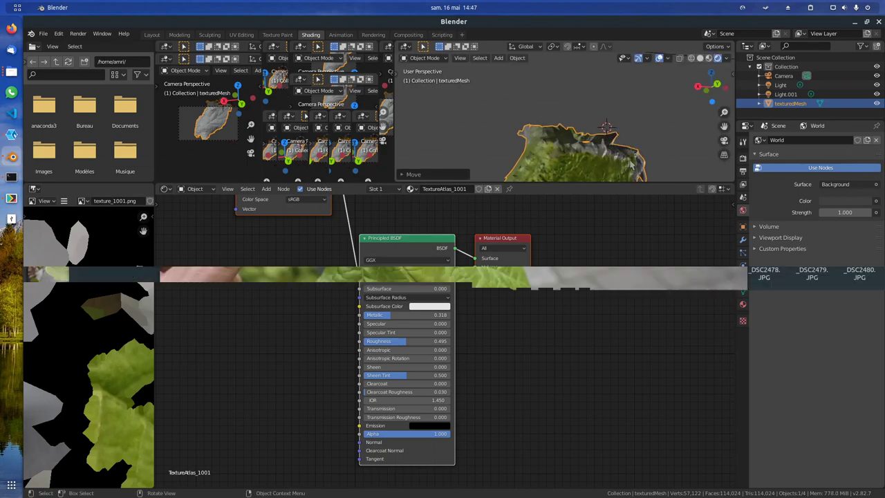
middle_drag(611, 169, 589, 122)
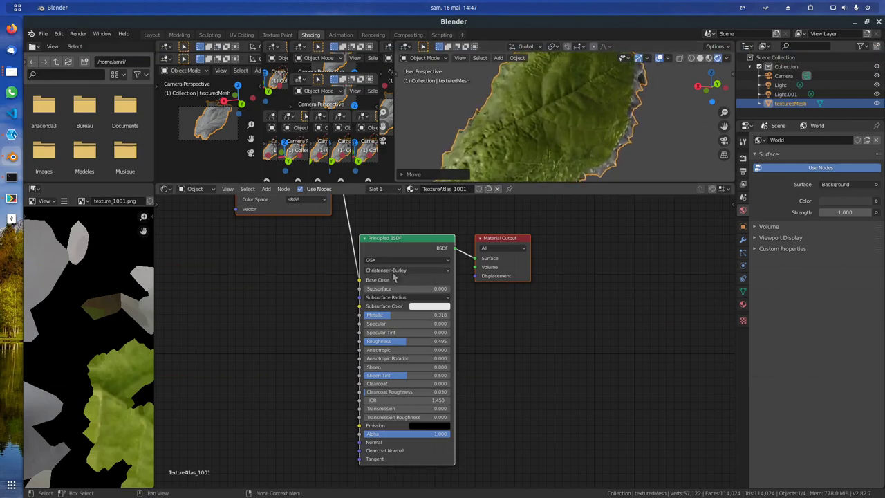
mouse_move(409, 341)
mouse_down()
mouse_move(430, 340)
mouse_move(364, 341)
mouse_move(432, 341)
mouse_move(408, 341)
mouse_up()
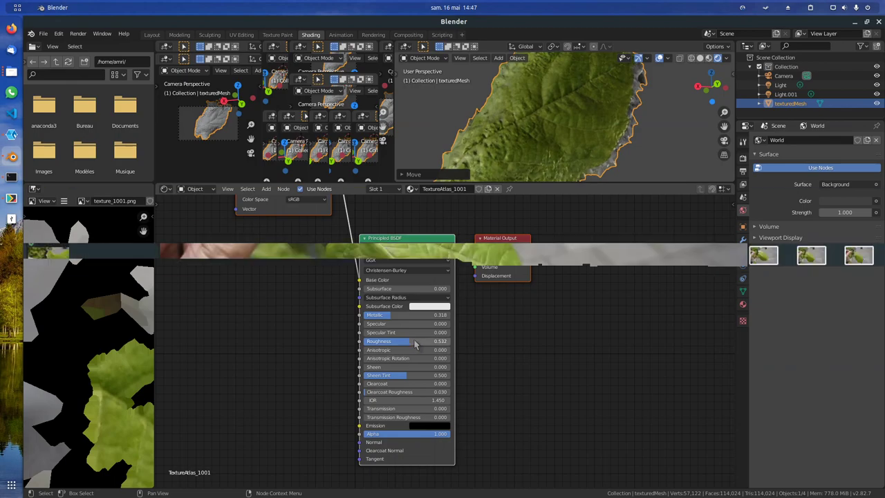
middle_drag(598, 150, 598, 159)
Step: Move Light.001 to a new position near the leaf
scroll(598, 159, down, 8)
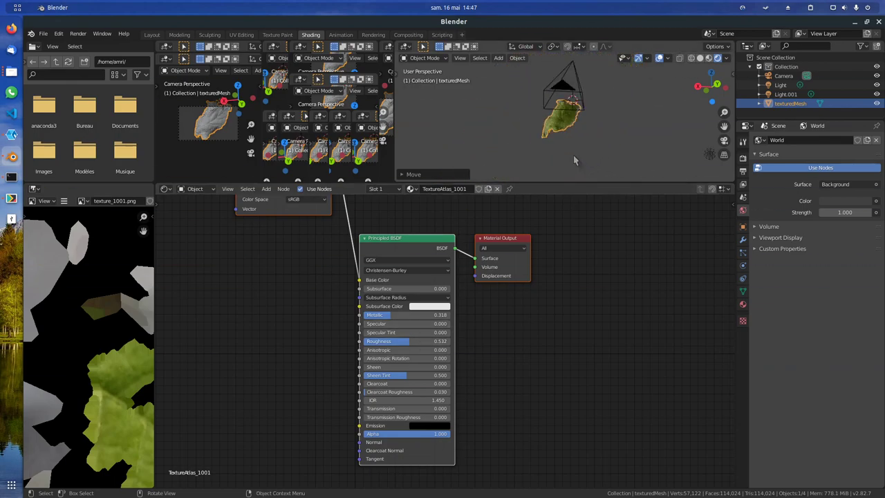
click(466, 143)
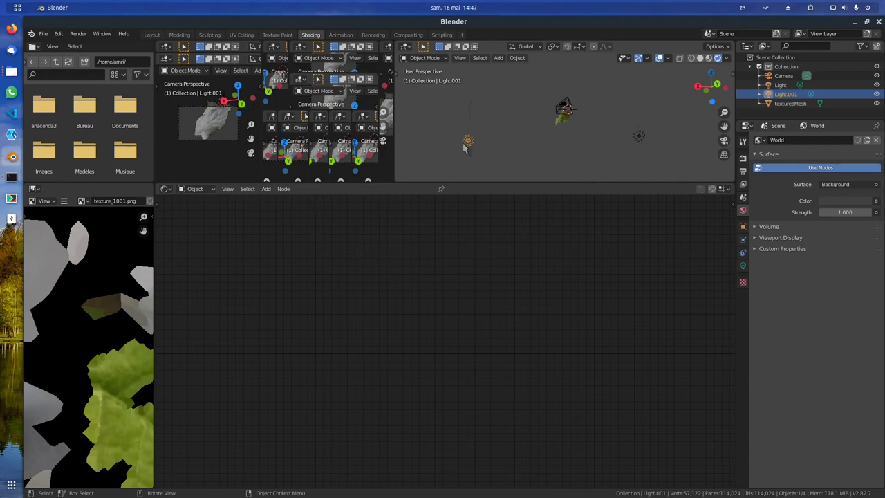
key(g)
click(485, 118)
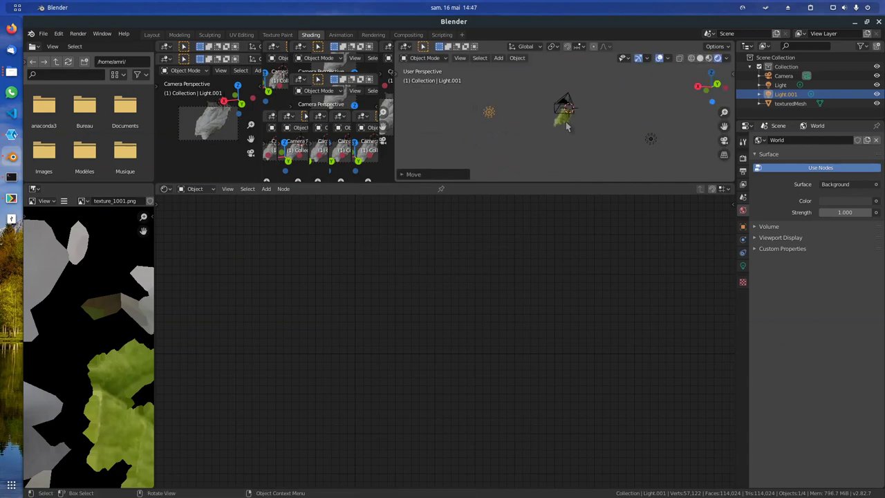
scroll(565, 125, up, 8)
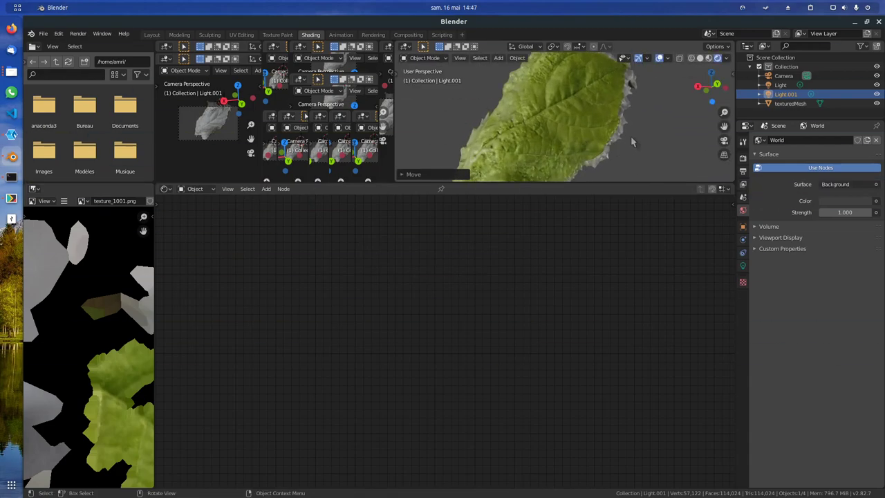
Step: Lower the leaf mesh's Metallic to 0.114 and open the Modeling workspace
click(552, 141)
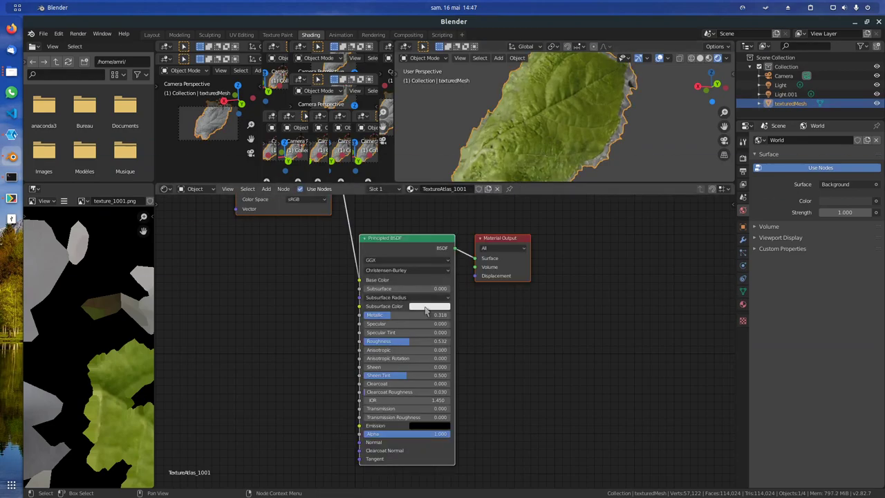
drag(407, 315, 378, 315)
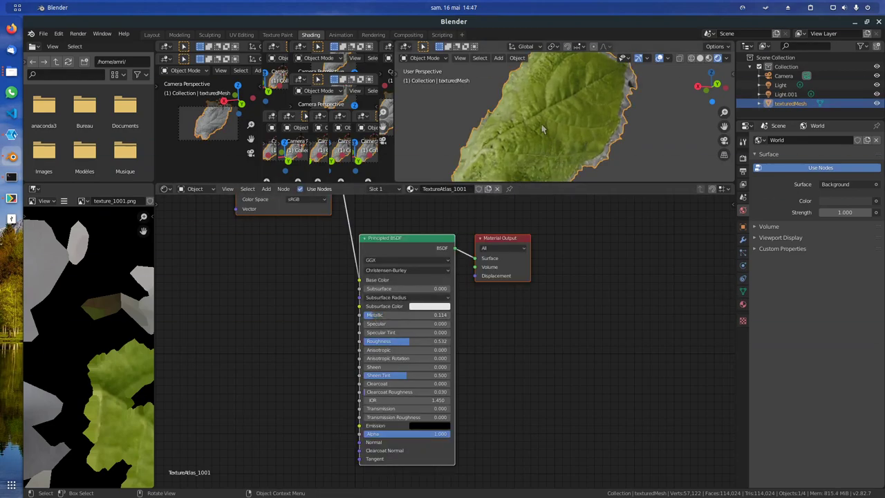
click(179, 34)
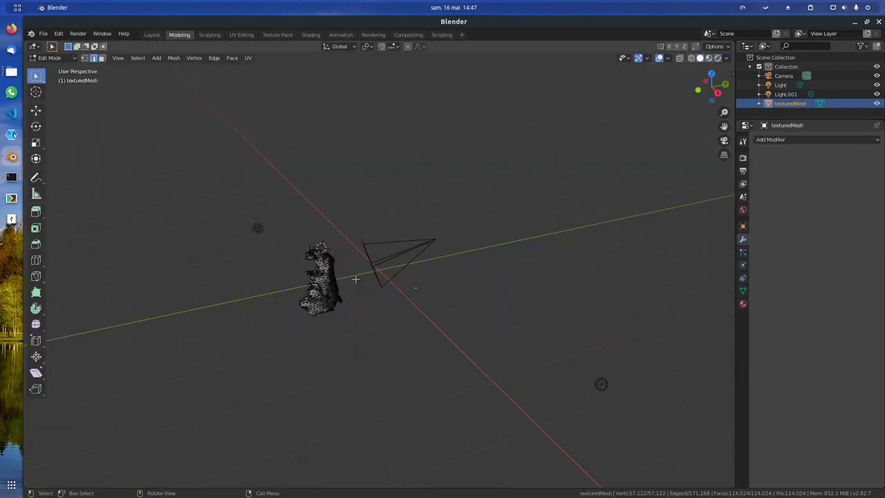
Step: Render frame 1 of the lit, textured green leaf scene with F12
key(F12)
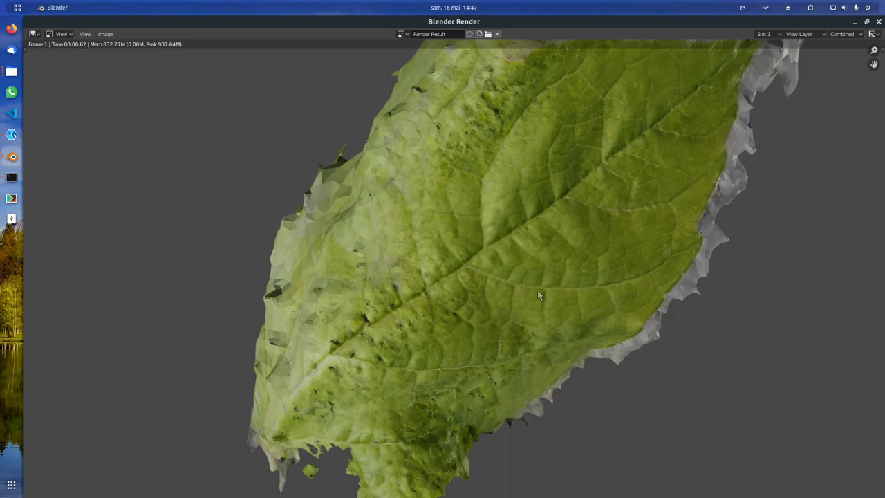
Step: Compare the next two original leaf photos in the image viewer against the render, then close the viewer
key(alt+Tab)
key(alt+Tab)
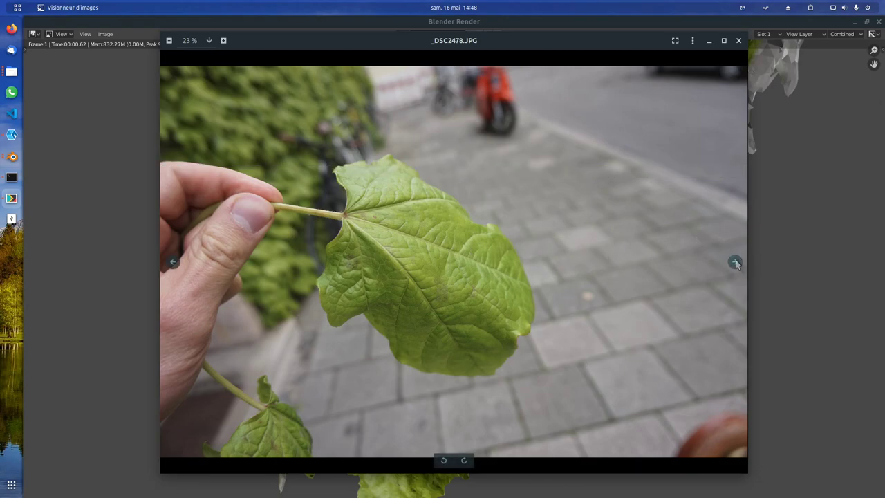
click(734, 262)
click(735, 262)
click(738, 40)
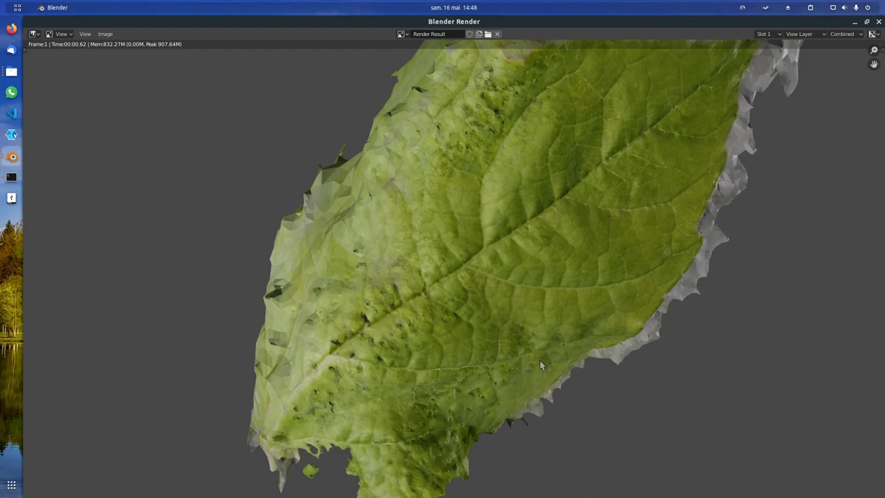
middle_drag(602, 268, 503, 257)
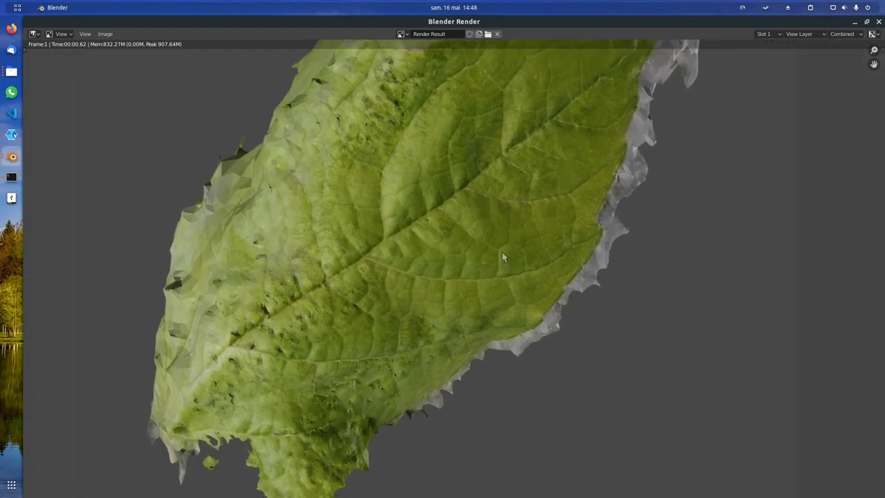